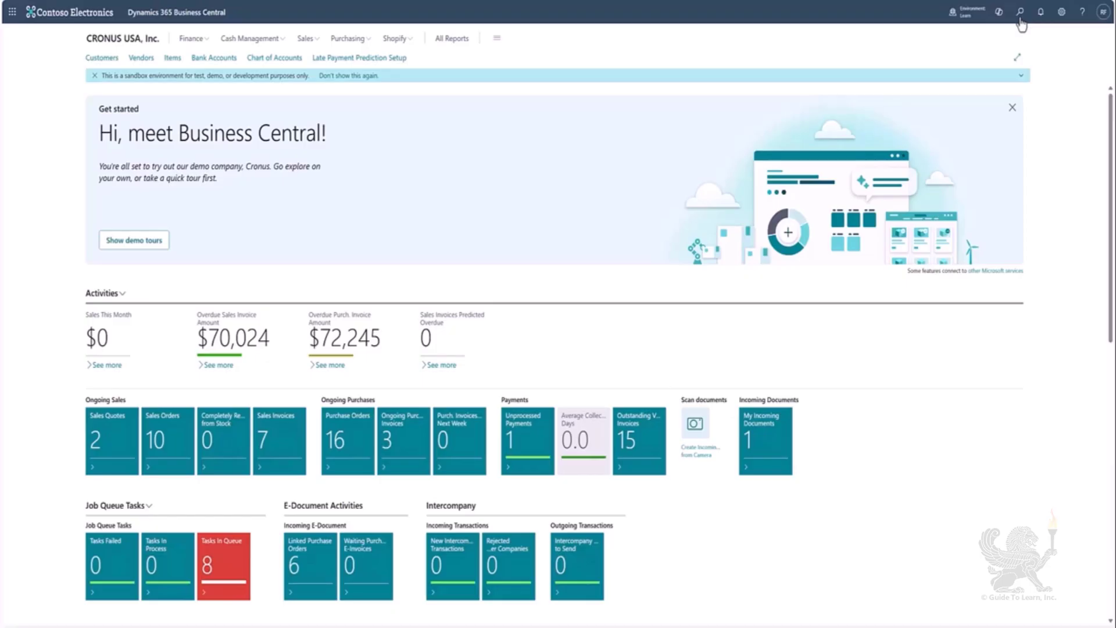
# Step: Look up the depreciation books and review the G/L integration settings of the COMPANY book, leaving the card unchanged
pyautogui.click(1019, 18)
pyautogui.write('deptect')
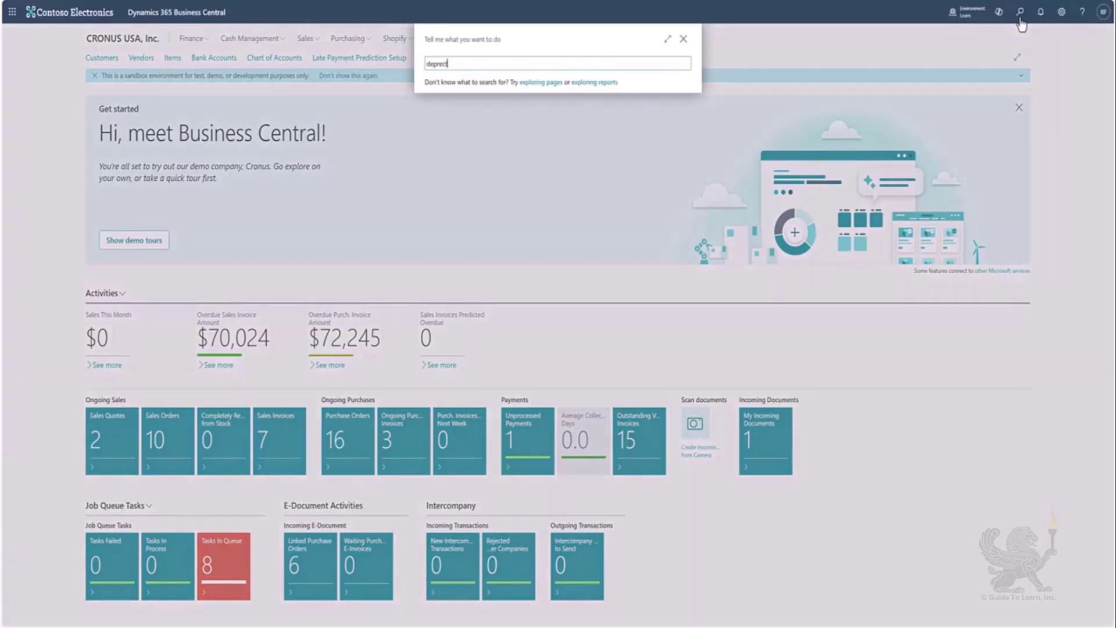
pyautogui.write('ion books')
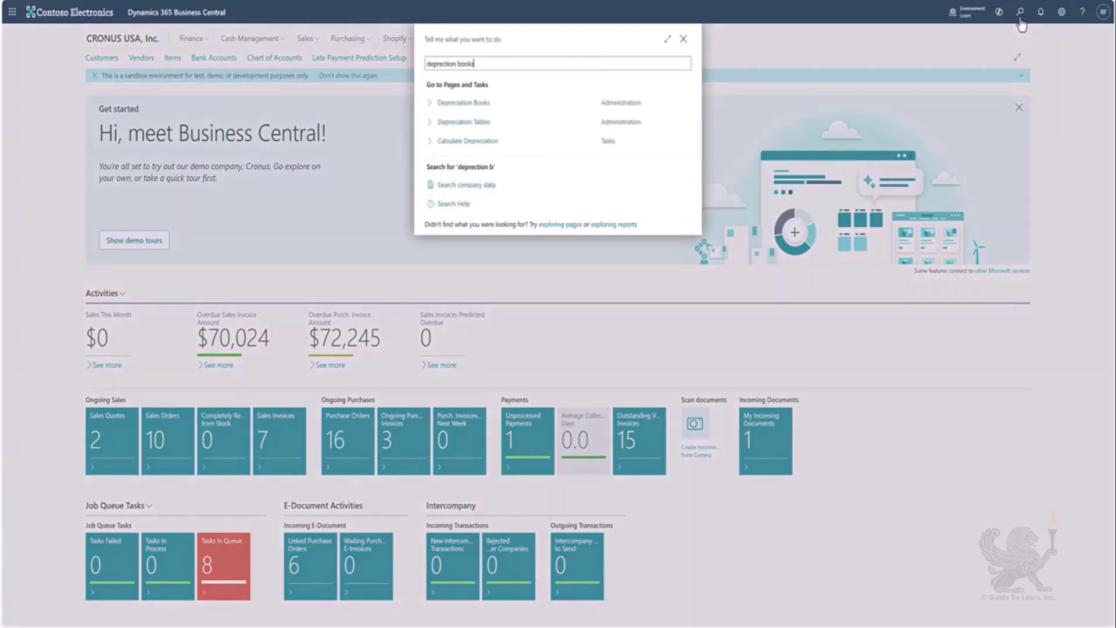
pyautogui.click(539, 105)
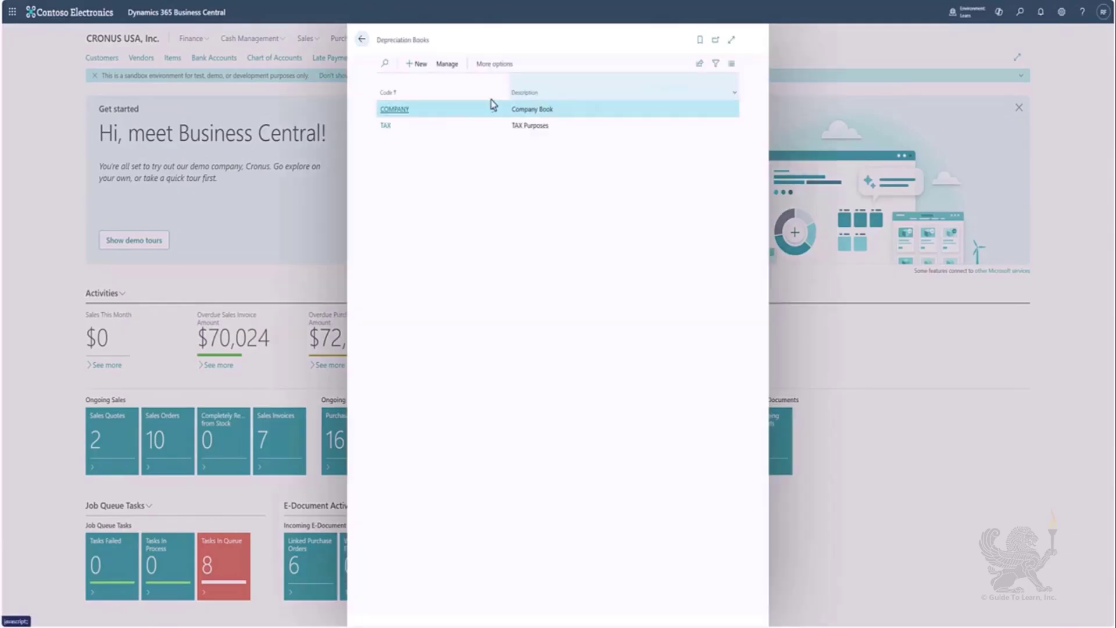
pyautogui.click(405, 117)
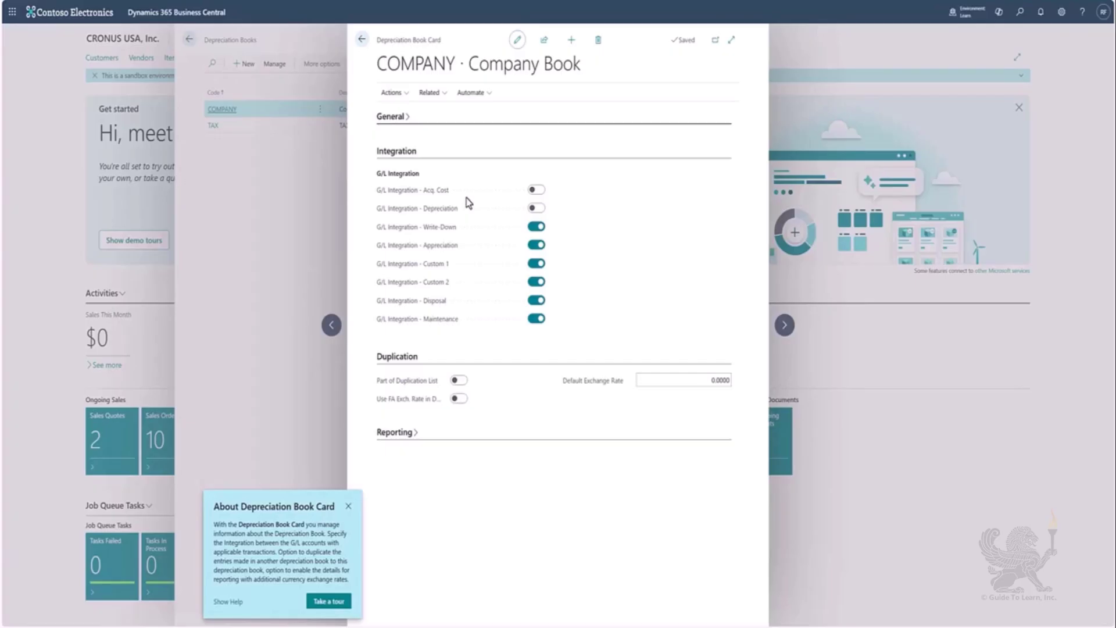
pyautogui.click(362, 40)
pyautogui.click(361, 39)
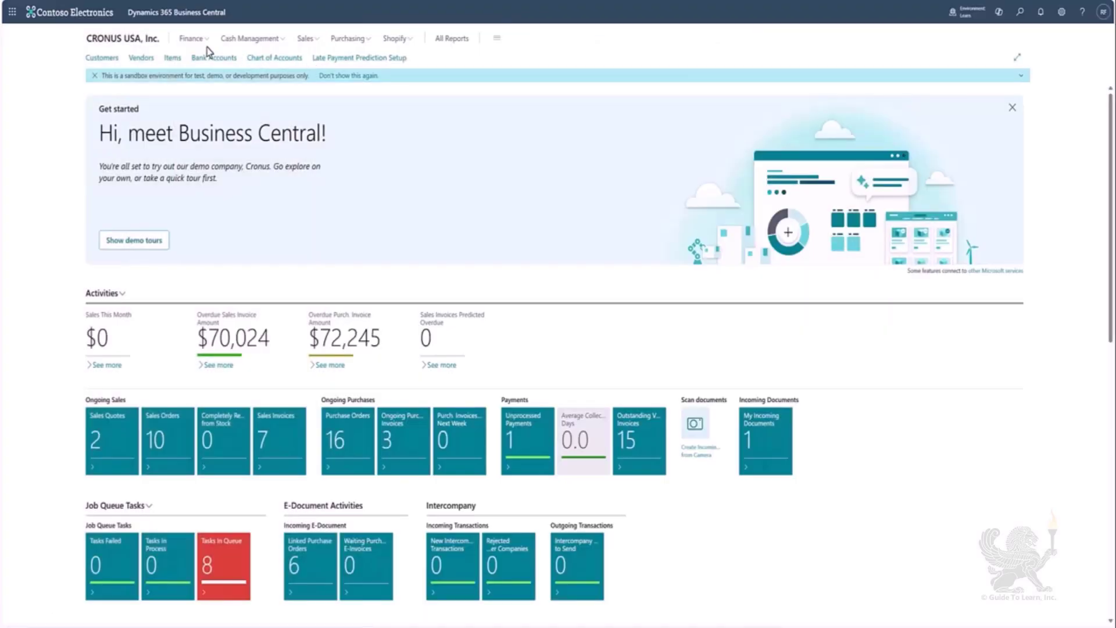
# Step: Review the depreciation setup and book value on the fixed asset cards for Conveyor Belt, Conveyor Lift and Conveyor Computer
pyautogui.click(192, 38)
pyautogui.click(256, 58)
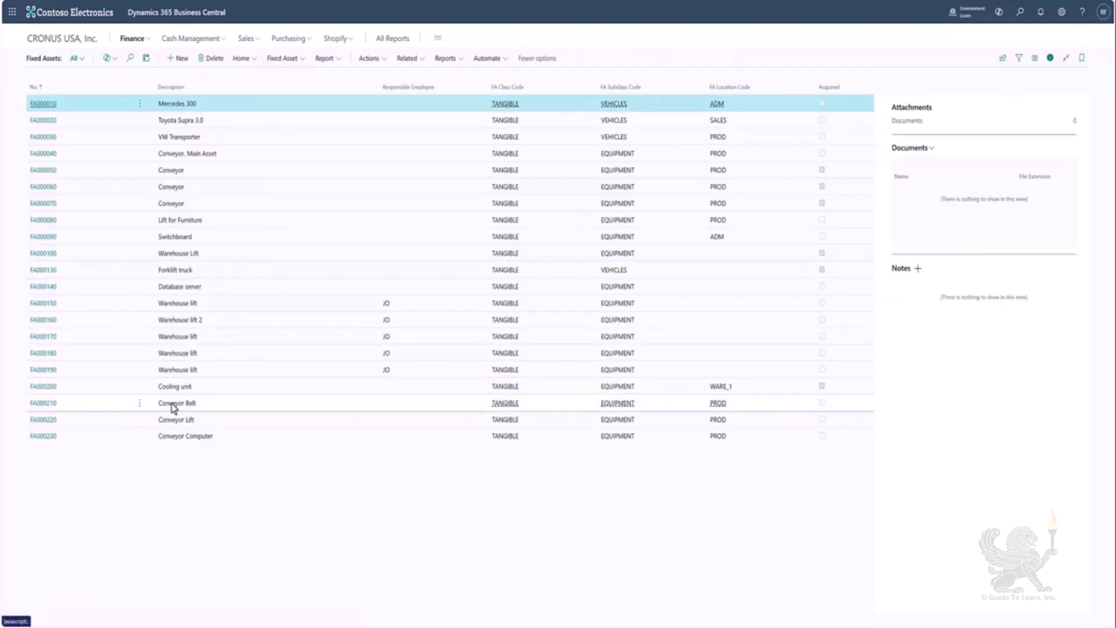
pyautogui.click(42, 405)
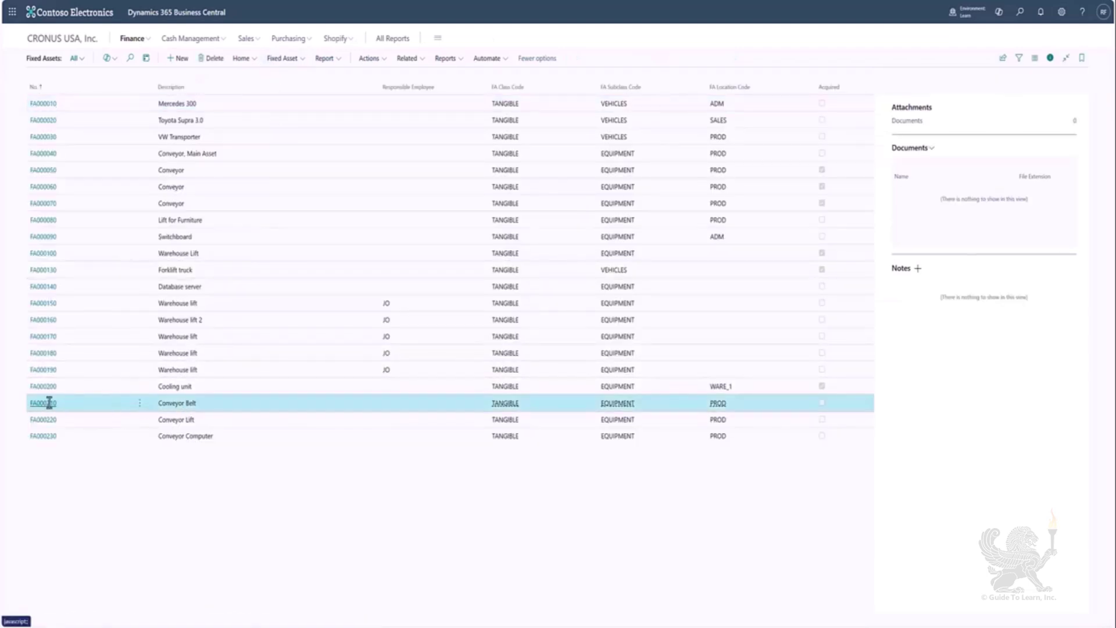
pyautogui.click(50, 403)
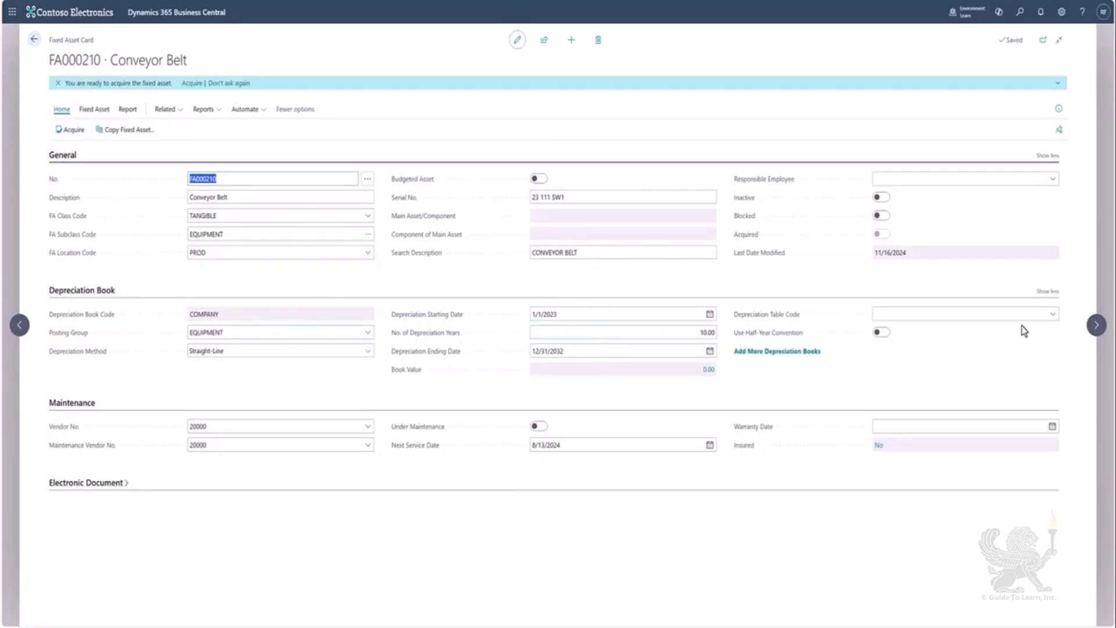
pyautogui.click(1095, 326)
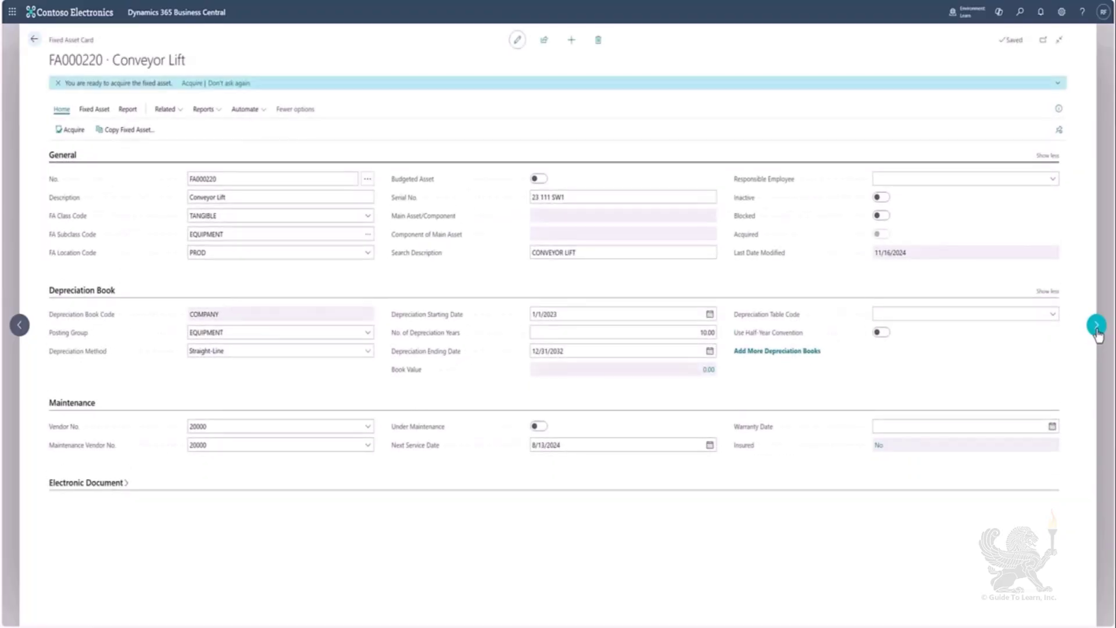
pyautogui.click(1096, 329)
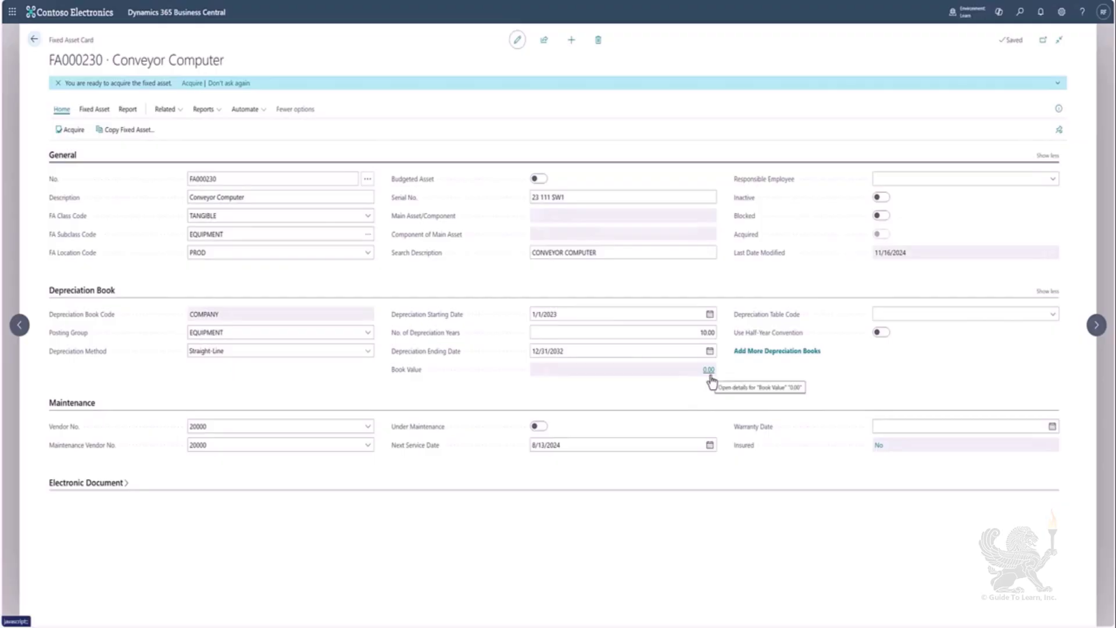
pyautogui.click(34, 40)
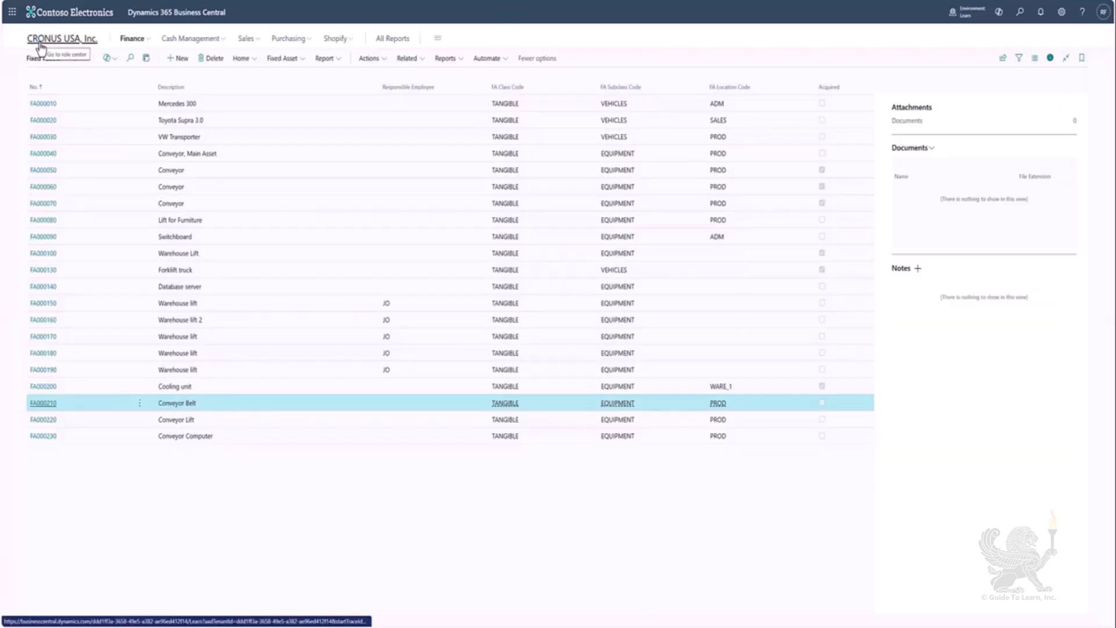
pyautogui.click(40, 44)
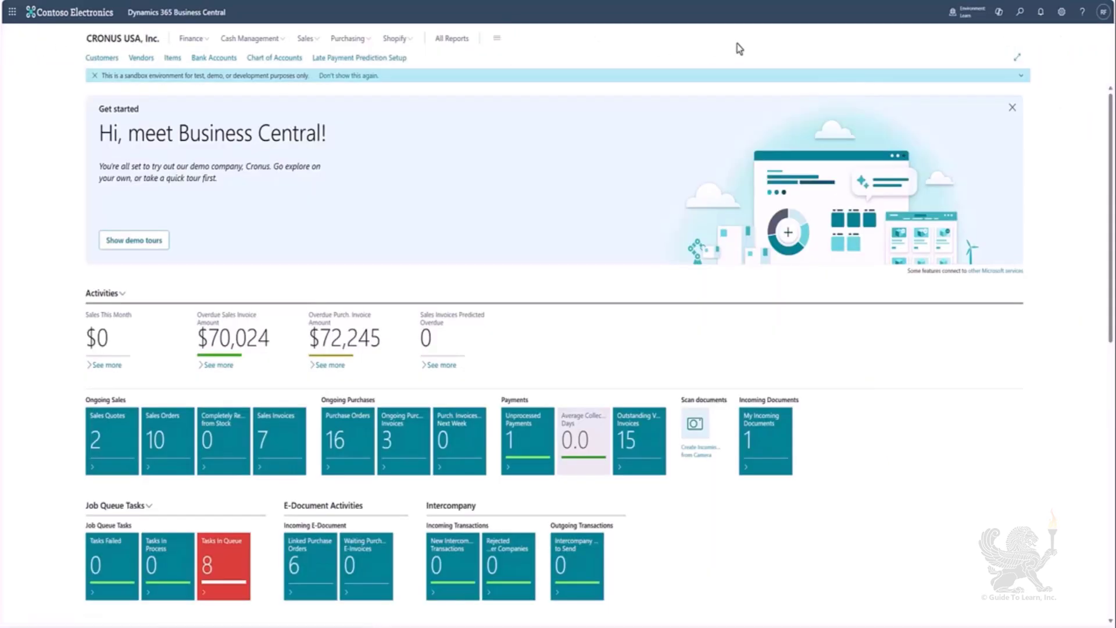
# Step: Create a new configuration package with code OBFA and package name "Opening balance Fixed Assets"
pyautogui.click(1020, 12)
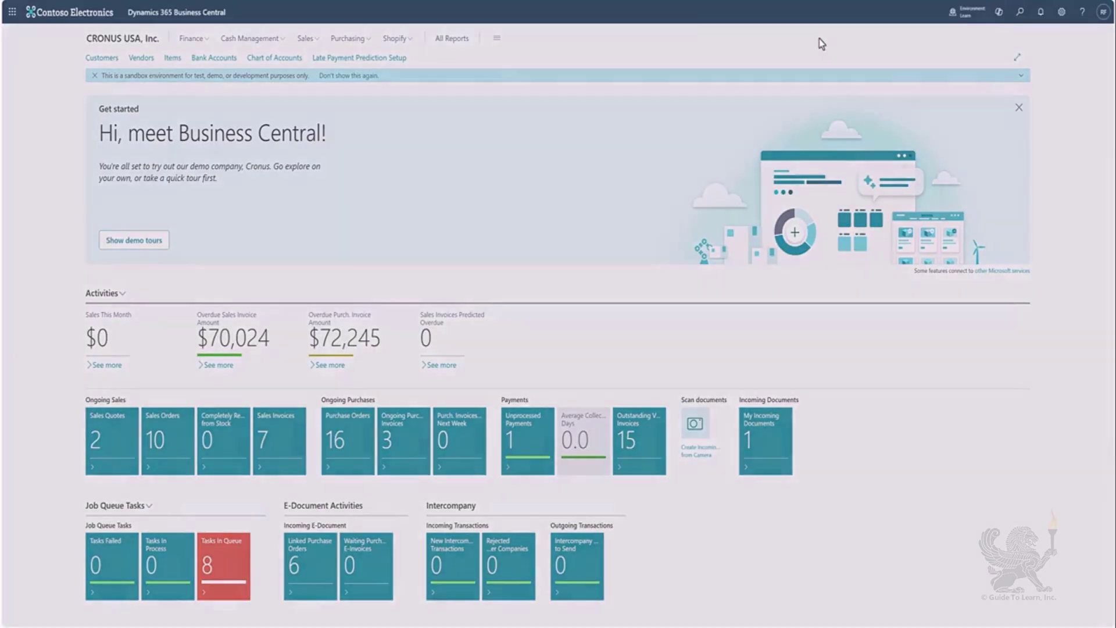
pyautogui.write('configuration pac')
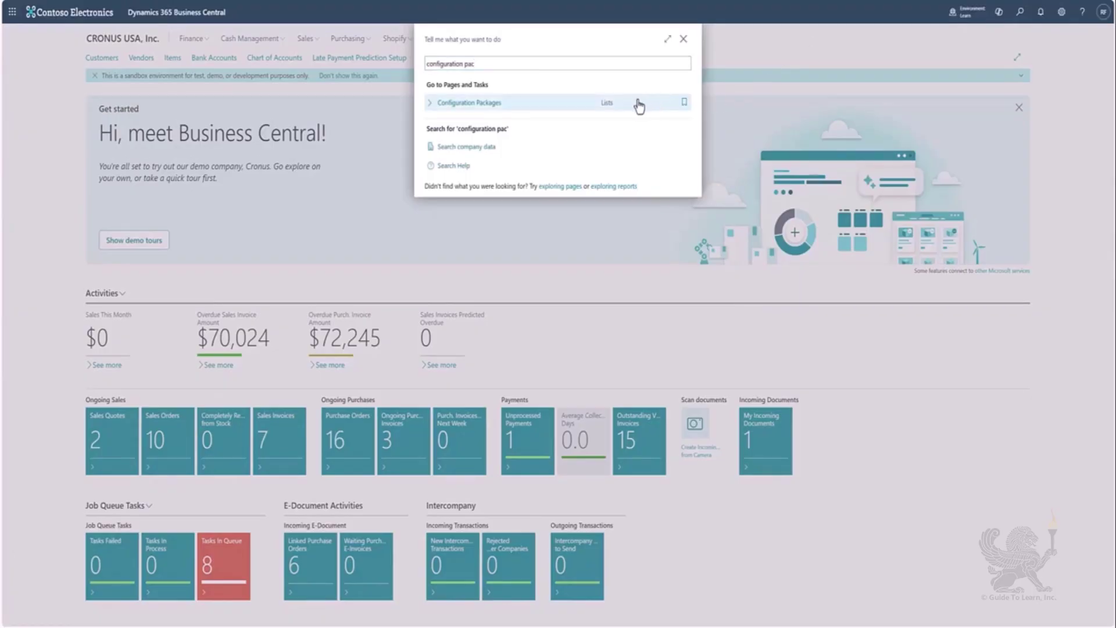
pyautogui.click(639, 106)
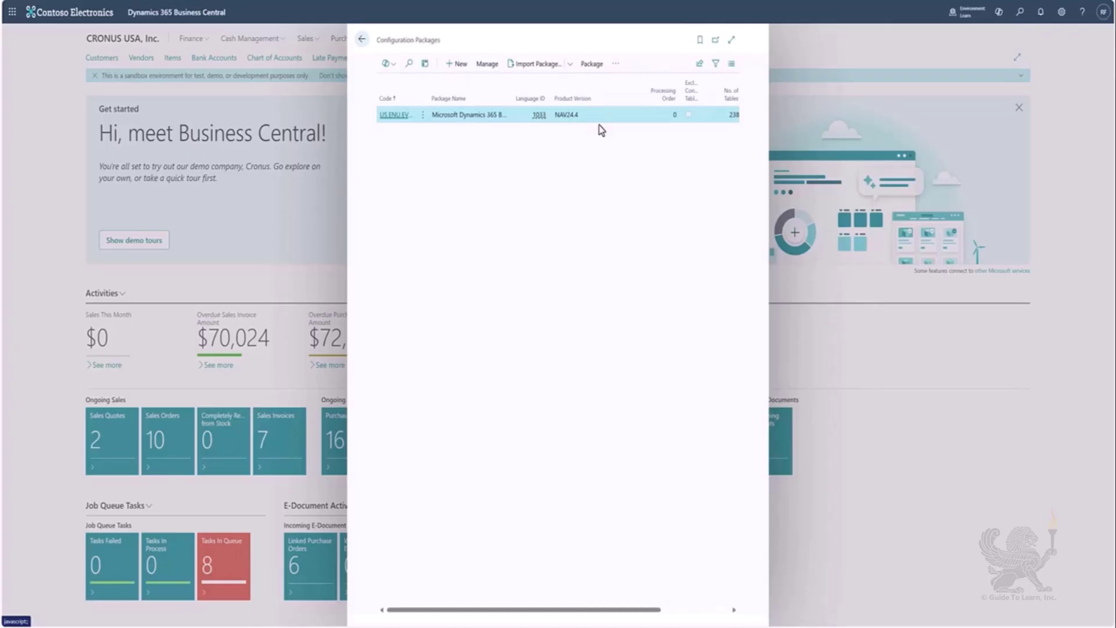
pyautogui.click(458, 69)
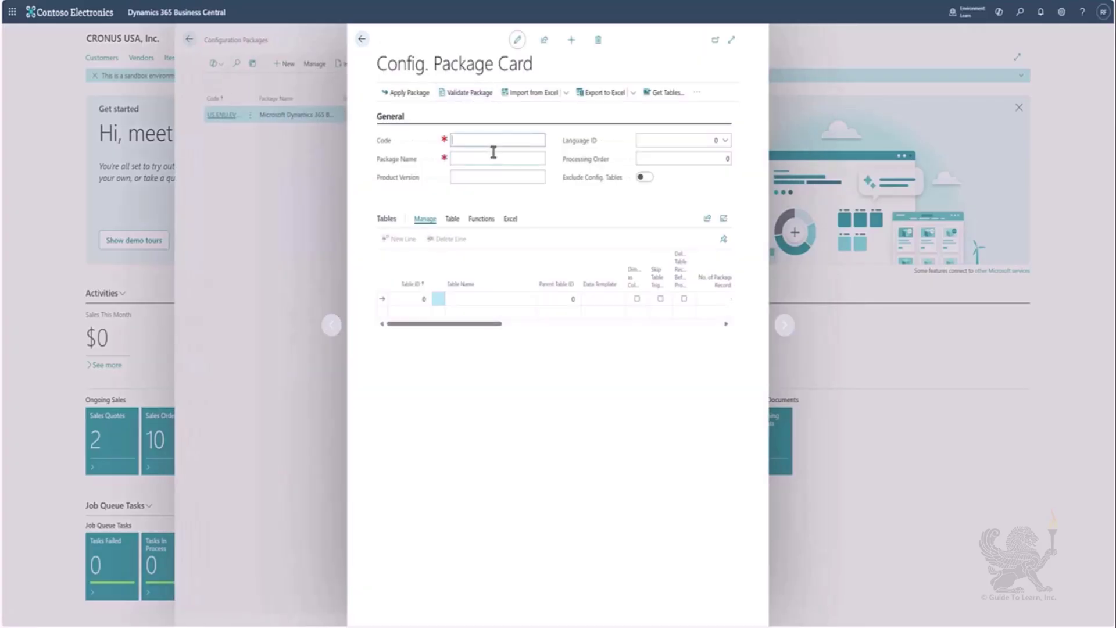
pyautogui.write('OBFA')
pyautogui.press('Tab')
pyautogui.write('Ope')
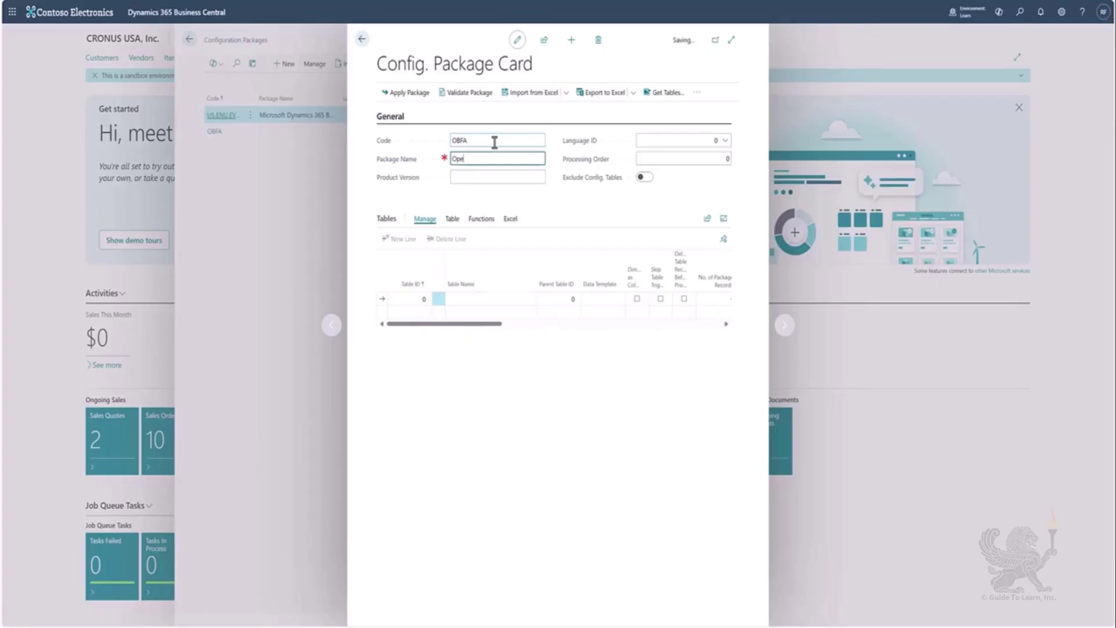
pyautogui.write('ning balance Fixed Assets')
pyautogui.press('Tab')
# Step: Add table 5621 to the OBFA package and review which of its fields are included and validated
pyautogui.click(415, 299)
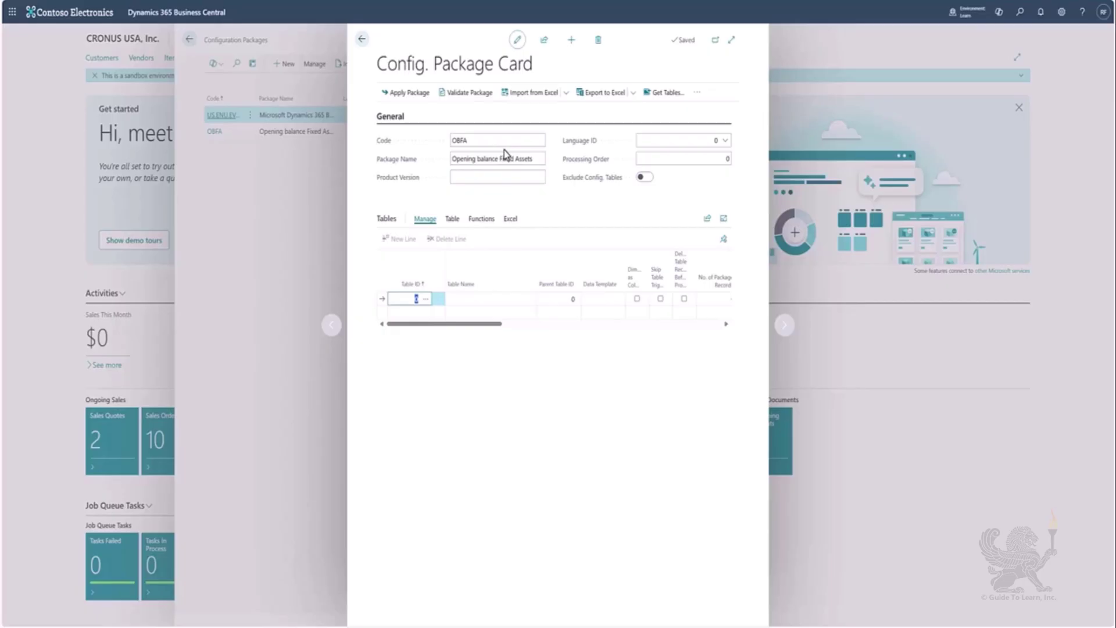
pyautogui.write('5621')
pyautogui.press('Tab')
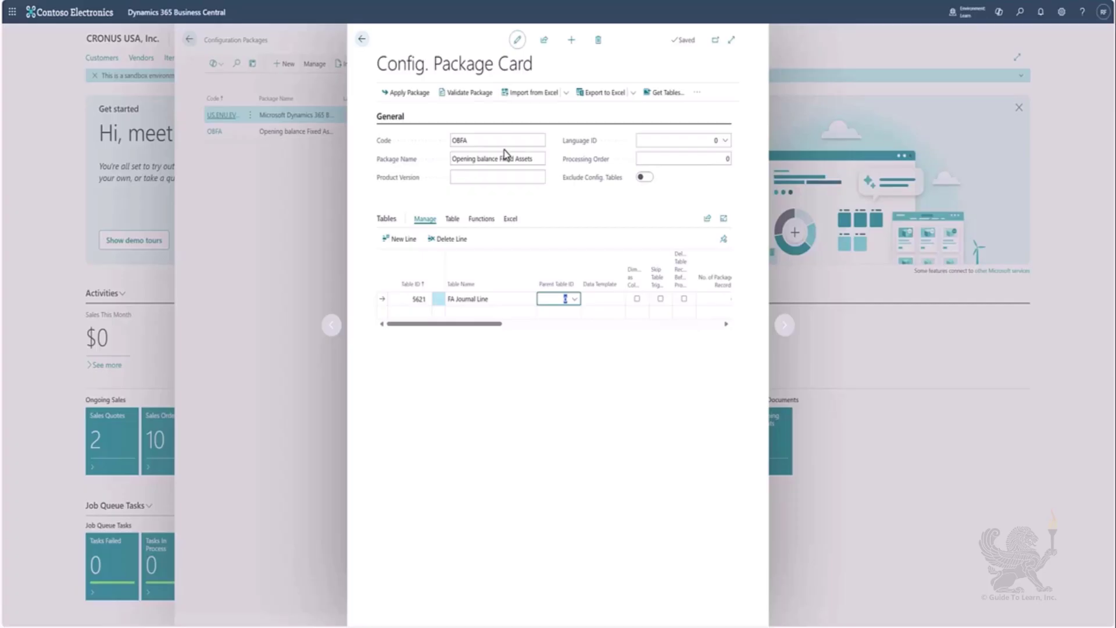
pyautogui.click(452, 220)
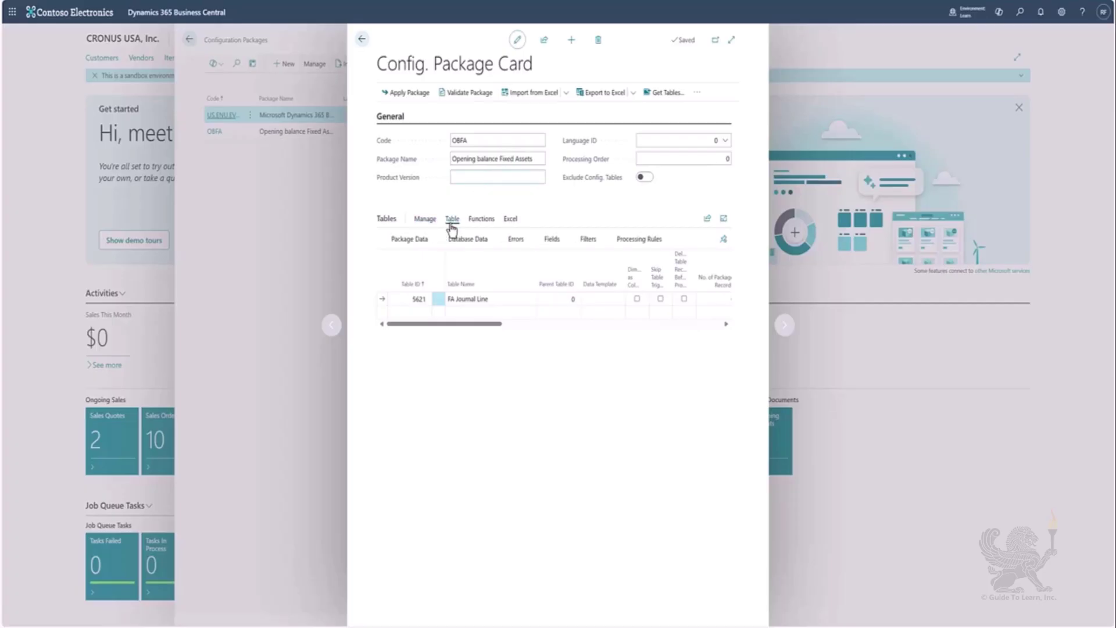
pyautogui.click(550, 240)
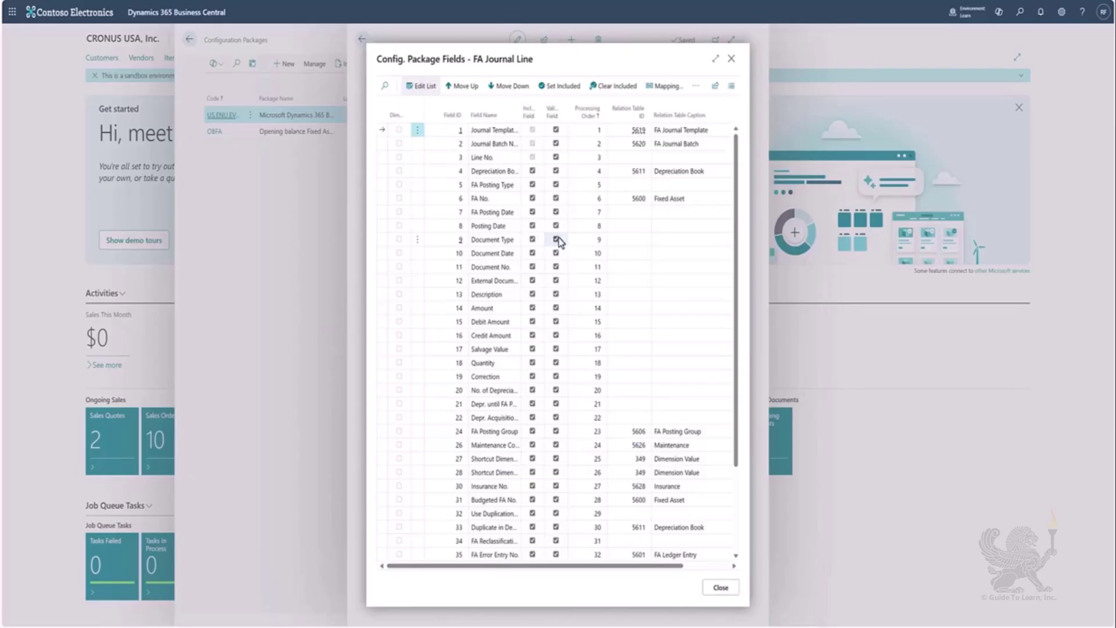
pyautogui.click(730, 587)
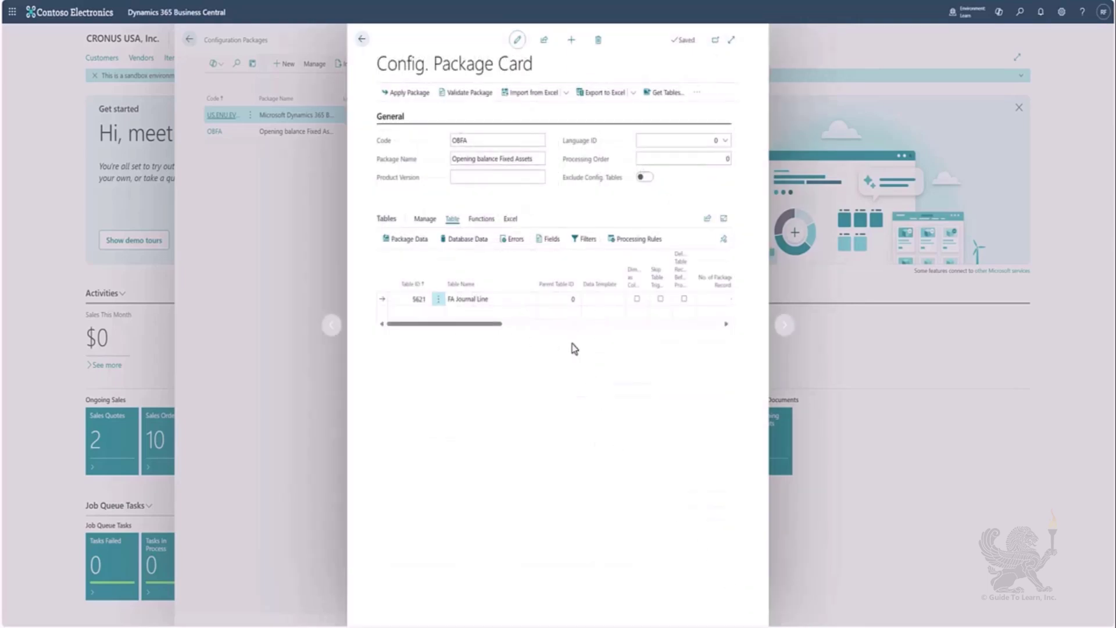
# Step: Export the package's FA Journal Line table to Excel and open the downloaded workbook
pyautogui.click(512, 222)
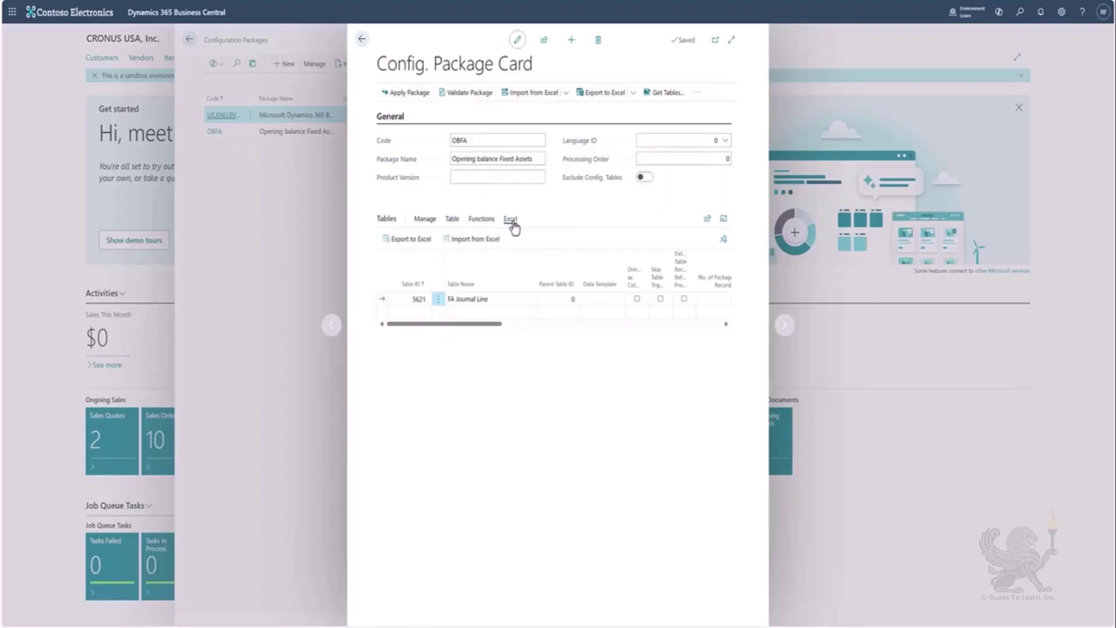
pyautogui.click(424, 245)
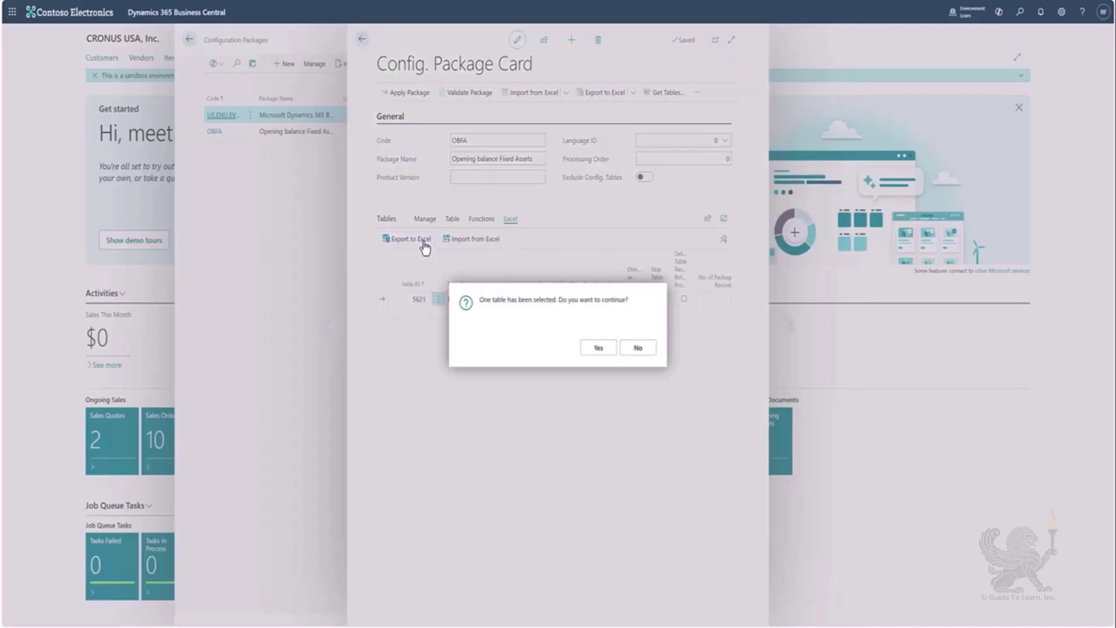
pyautogui.click(598, 348)
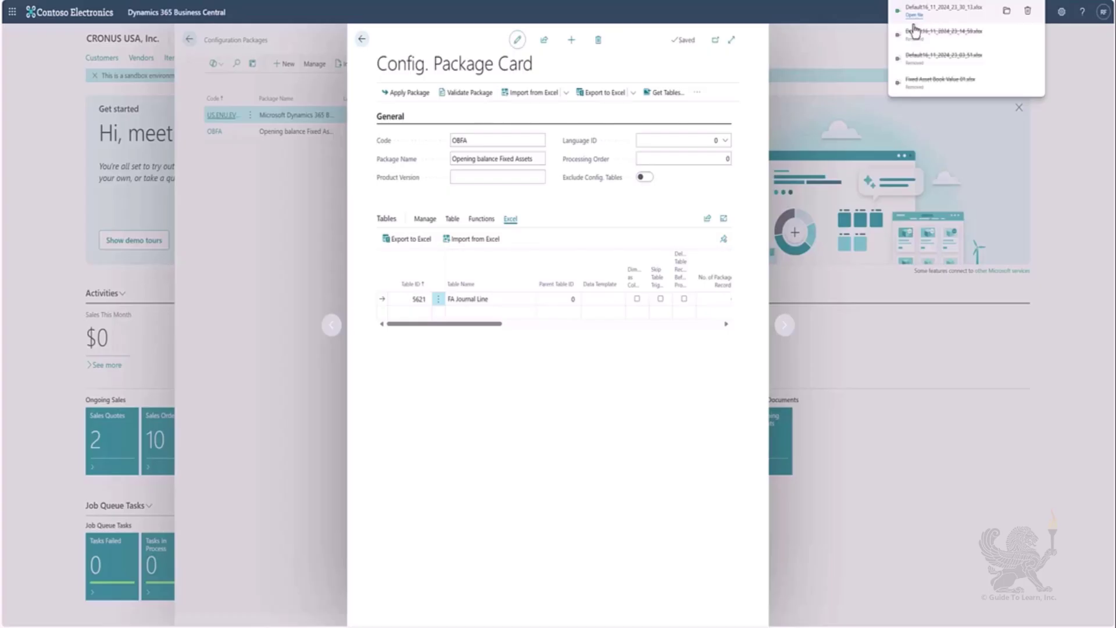
pyautogui.click(915, 15)
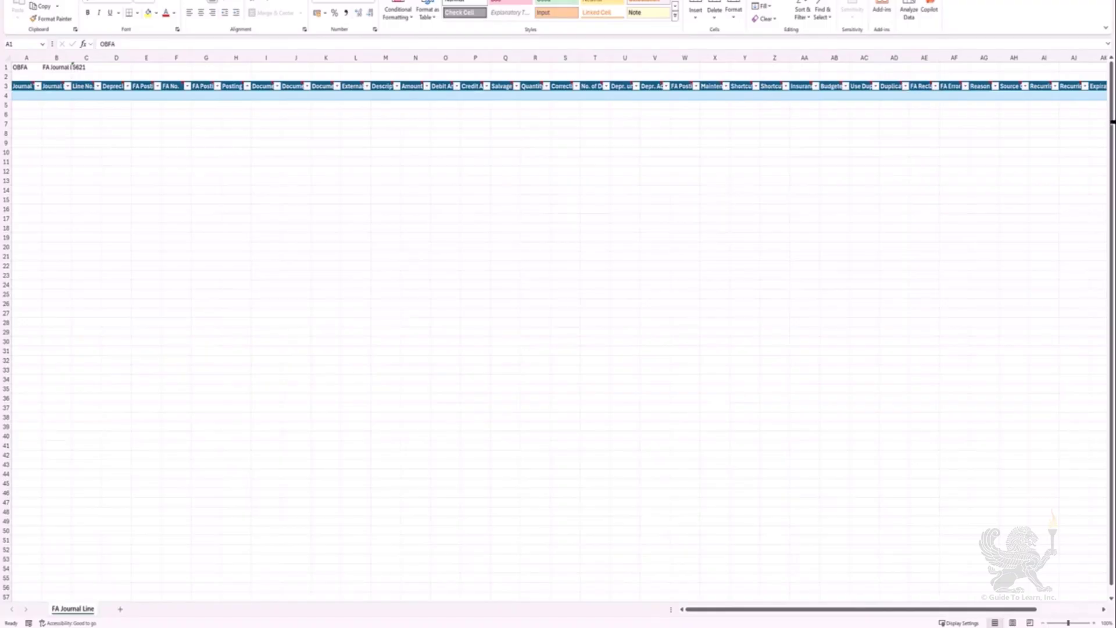
# Step: Copy the prepared opening balance journal lines and paste them into the FA Journal Line sheet starting at cell A4
pyautogui.hotkey('ctrl', 'c')
pyautogui.click(26, 99)
pyautogui.hotkey('ctrl', 'v')
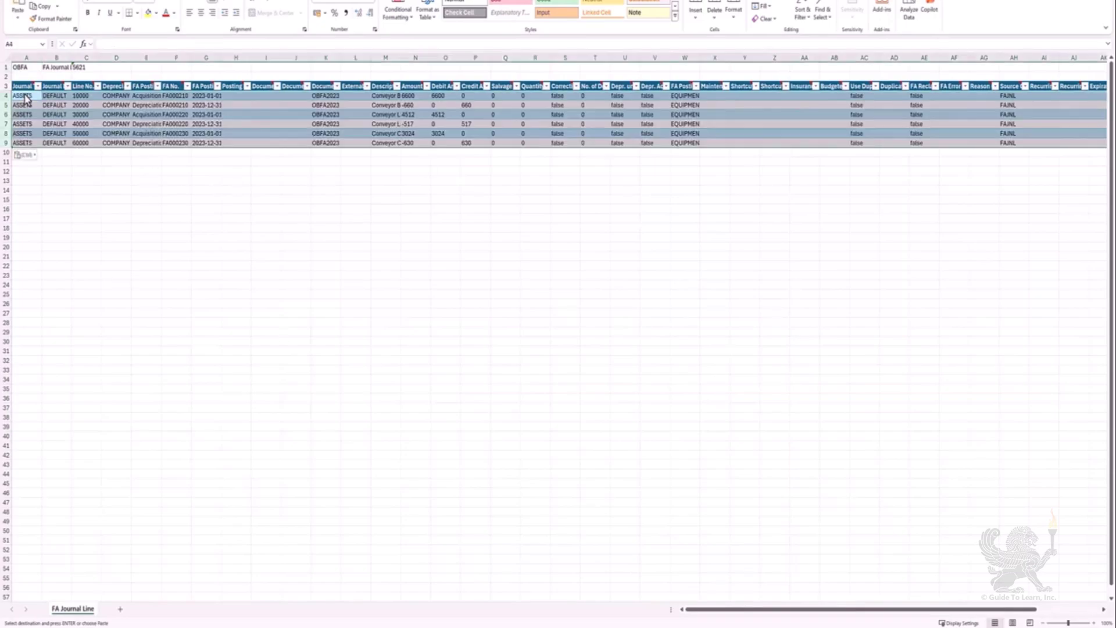
# Step: Check the pasted lines against the column headers, including Journal Batch Name, Depreciation Book Code and FA Posting Type
pyautogui.click(129, 114)
pyautogui.press('Left')
pyautogui.press('Left')
pyautogui.press('Left')
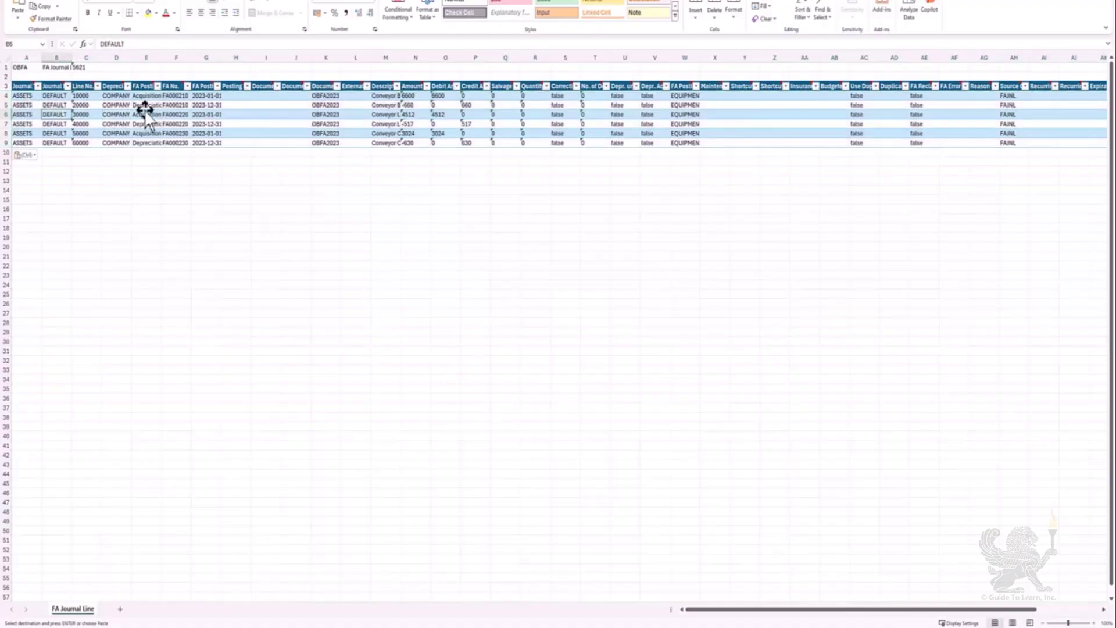
pyautogui.press('Up')
pyautogui.press('Up')
pyautogui.press('Right')
pyautogui.press('Up')
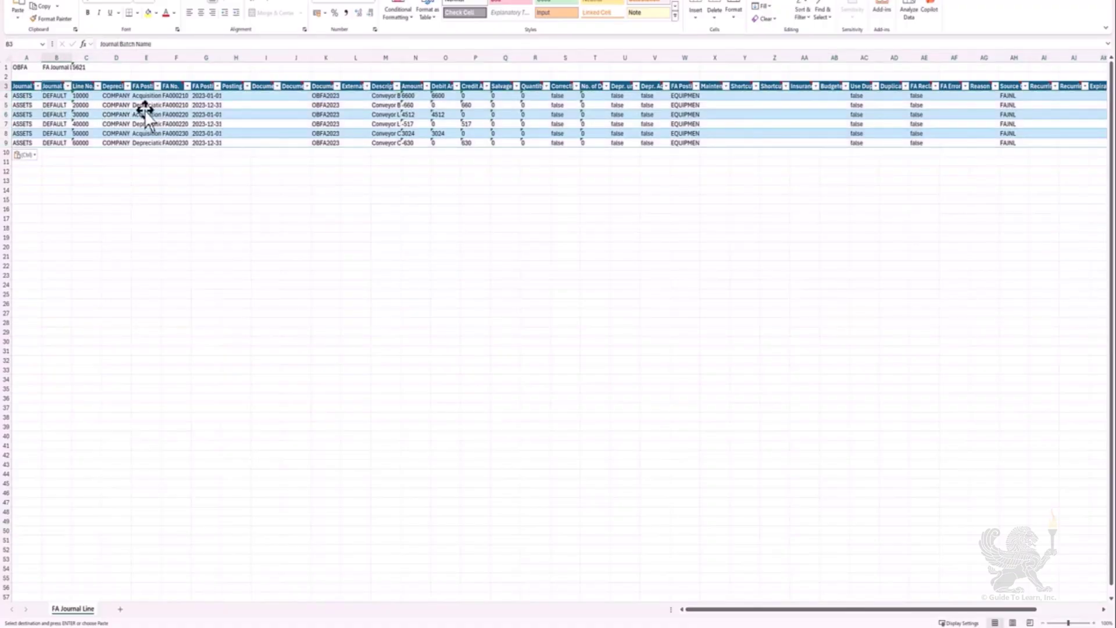
pyautogui.press('Right')
pyautogui.press('Right')
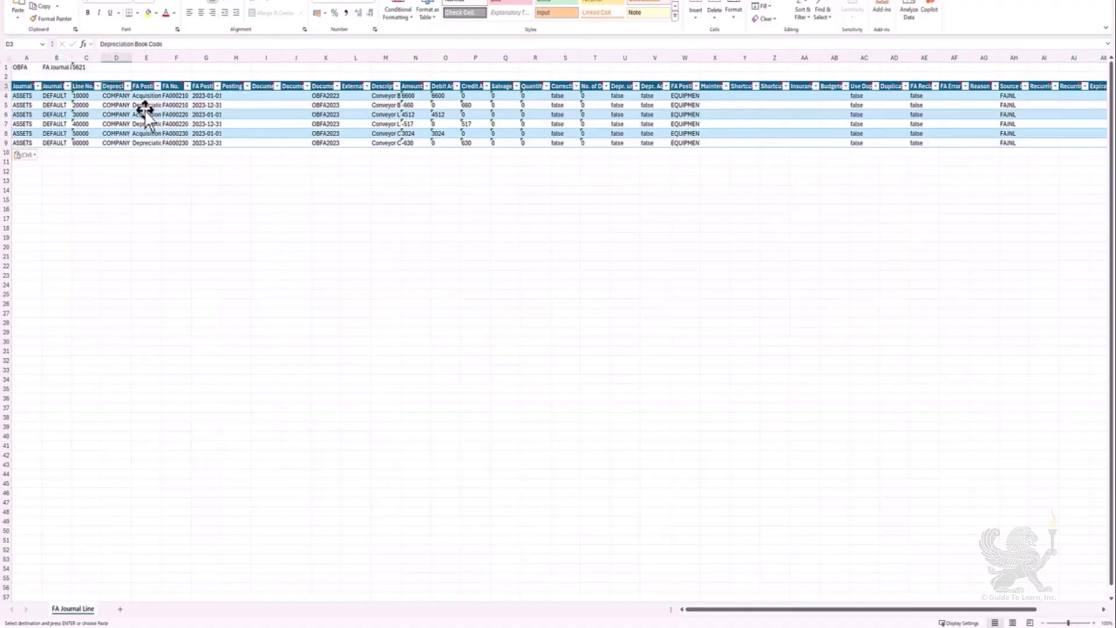
pyautogui.press('Right')
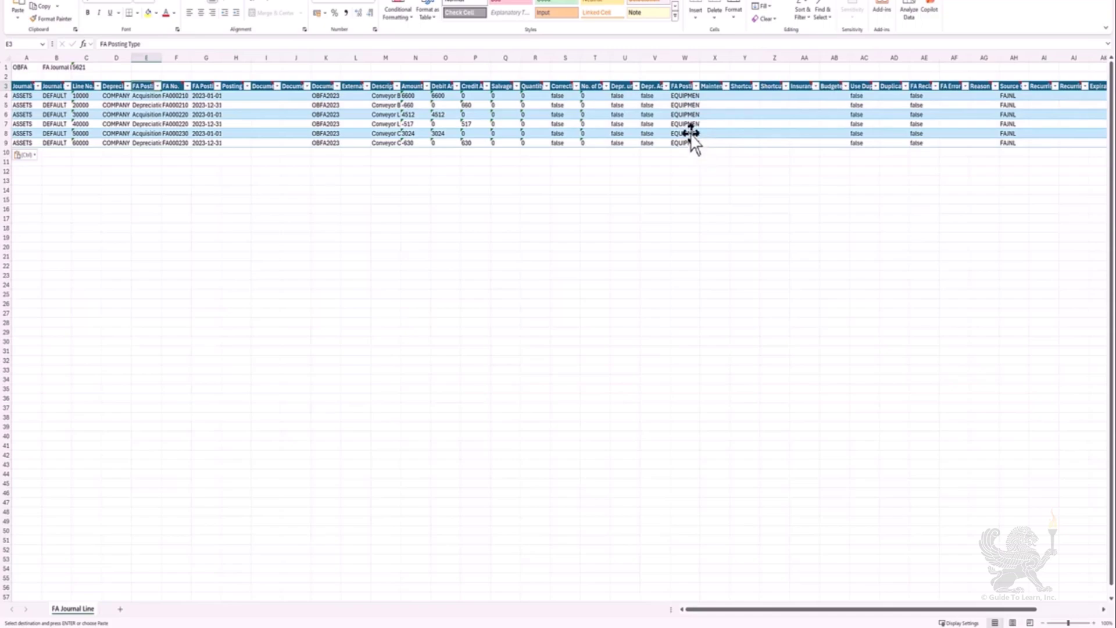
pyautogui.press('Escape')
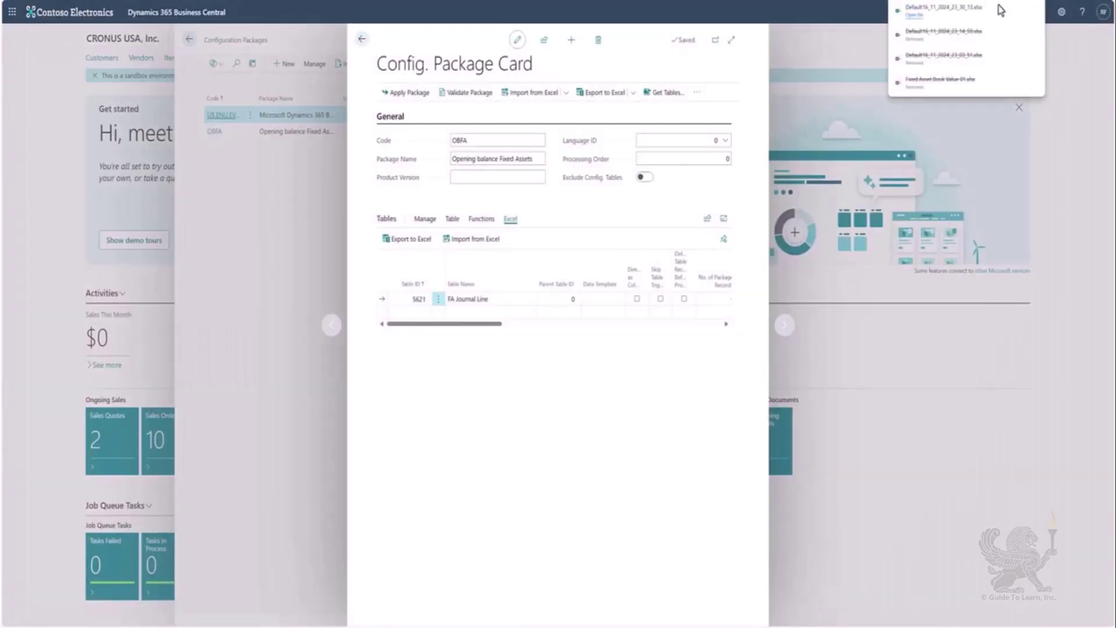
# Step: Import the completed Excel workbook into the OBFA package's FA Journal Line table in Business Central
pyautogui.click(481, 244)
pyautogui.click(482, 244)
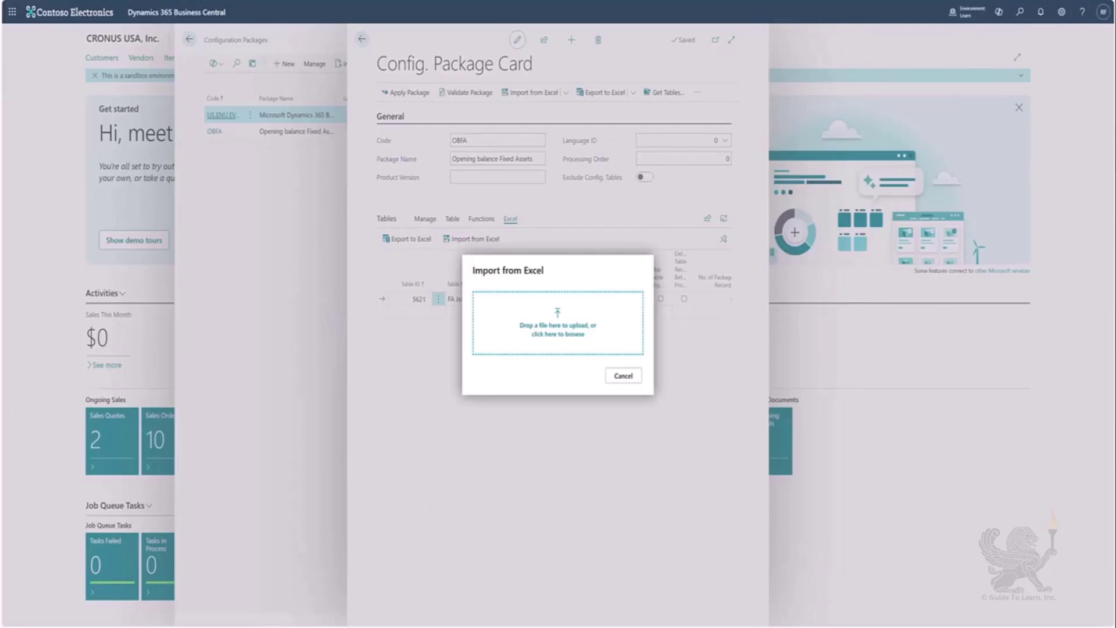
pyautogui.moveTo(1113, 117); pyautogui.dragTo(581, 327)
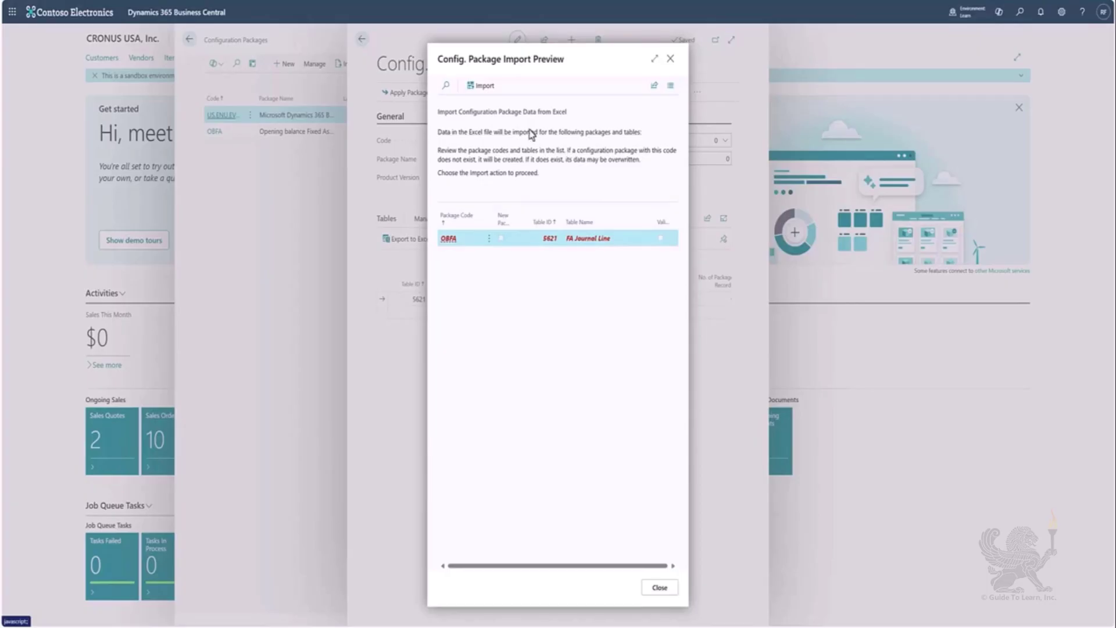
pyautogui.click(484, 86)
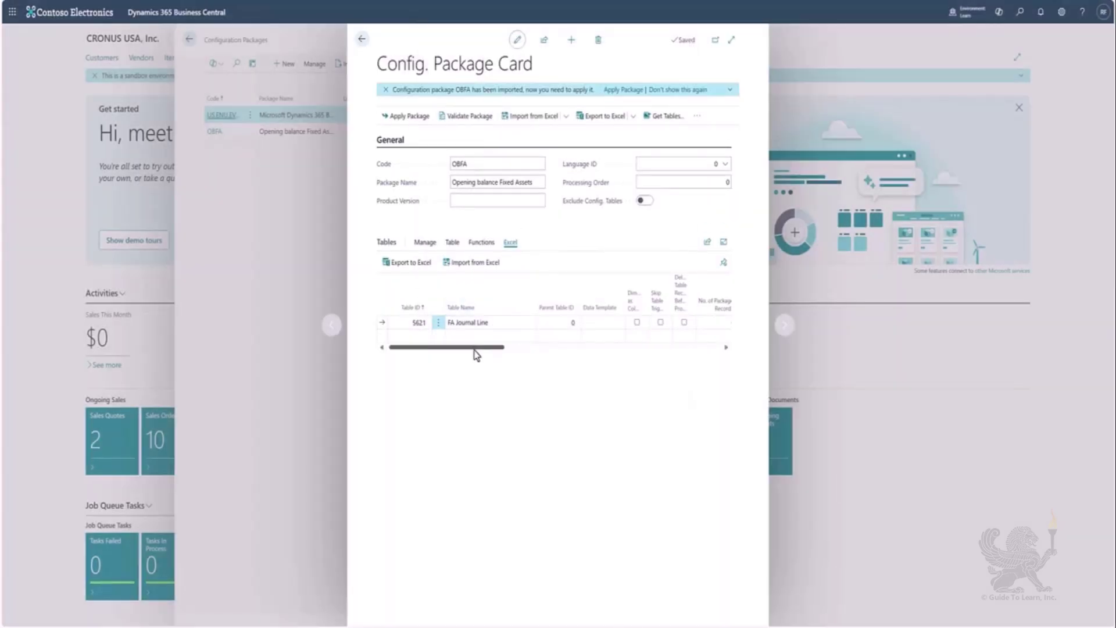
# Step: Apply the data of all FA Journal Line package records in the OBFA package, then close the package pages
pyautogui.moveTo(470, 347); pyautogui.dragTo(532, 351)
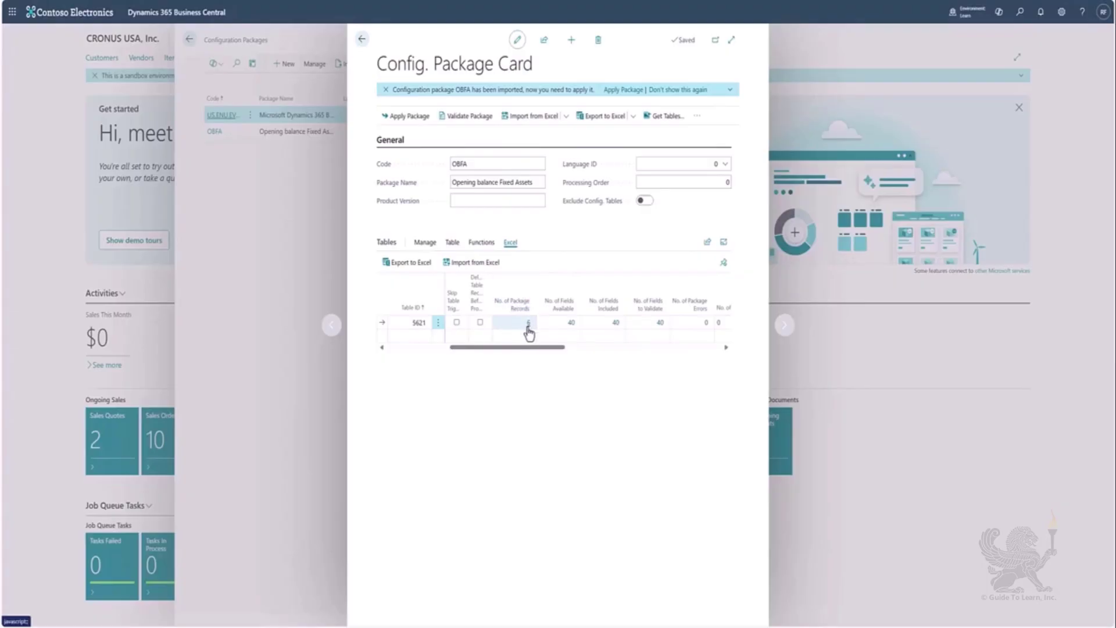
pyautogui.click(527, 323)
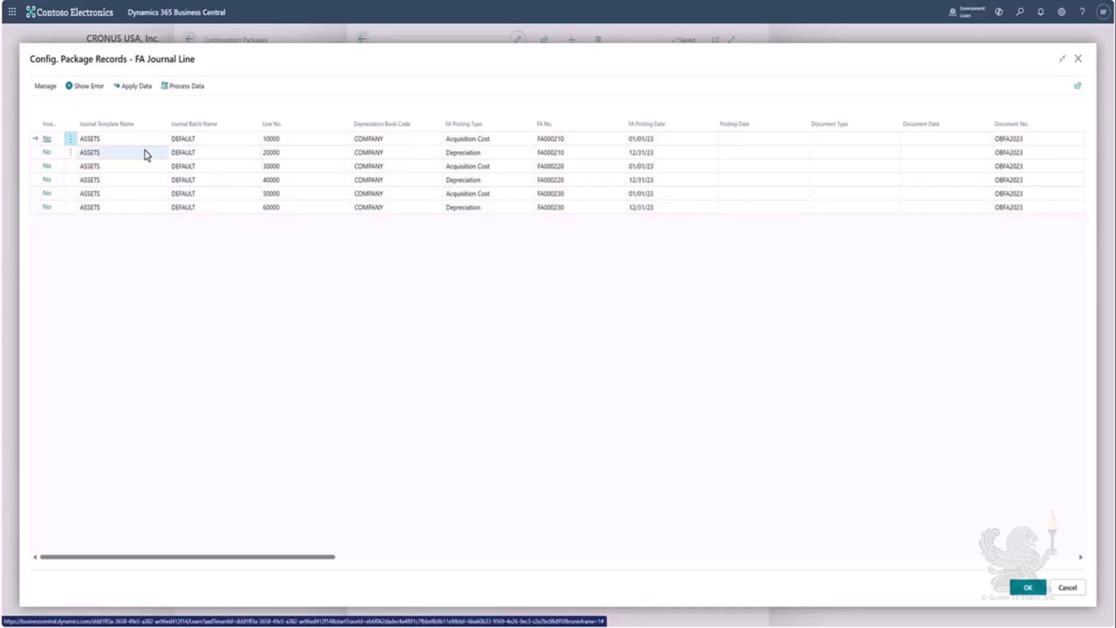
pyautogui.keyDown('shift'); pyautogui.click(137, 208); pyautogui.keyUp('shift')
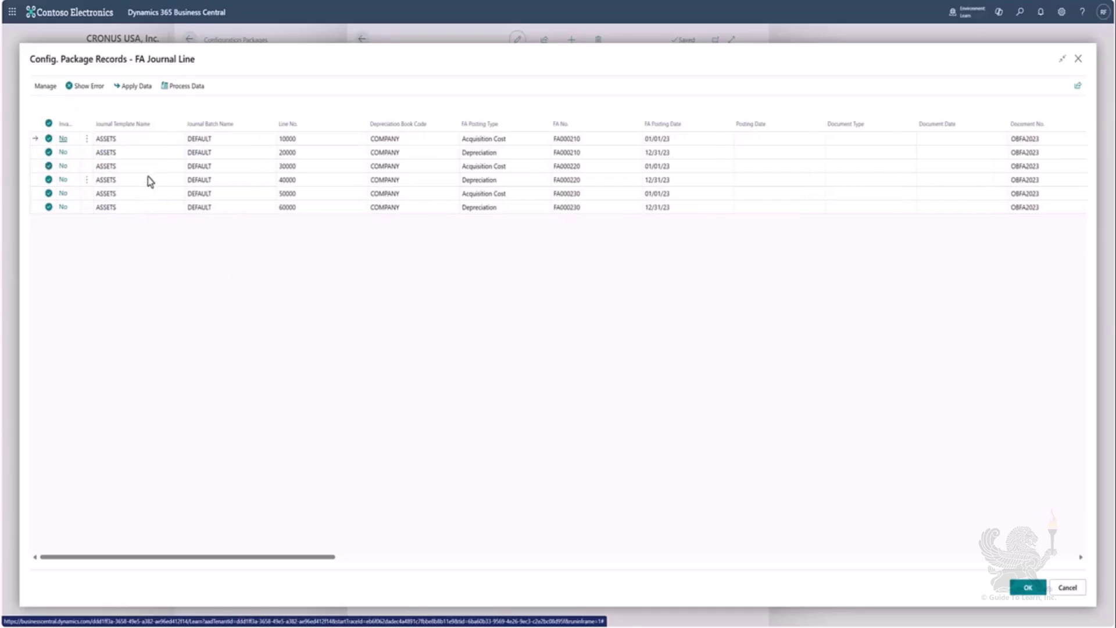
pyautogui.click(140, 88)
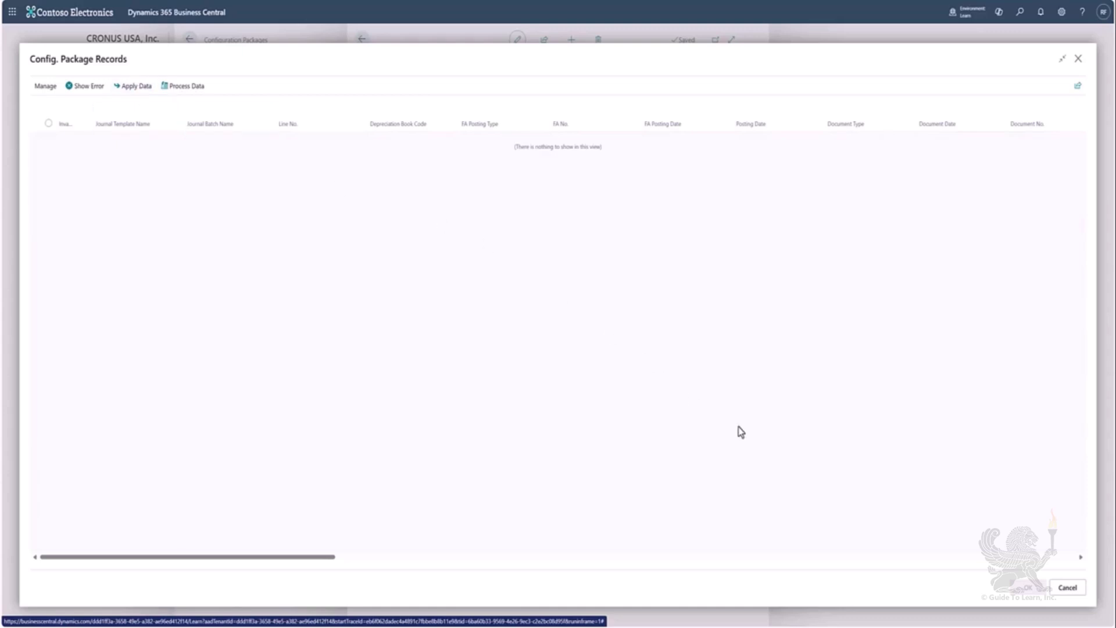
pyautogui.click(1067, 588)
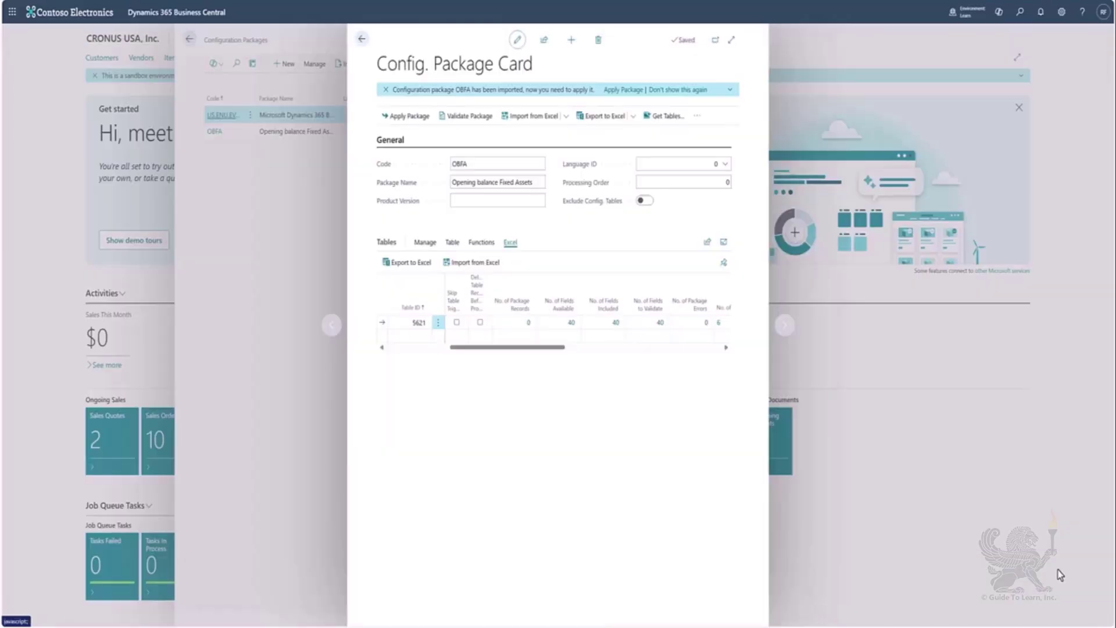
pyautogui.click(362, 41)
pyautogui.click(362, 41)
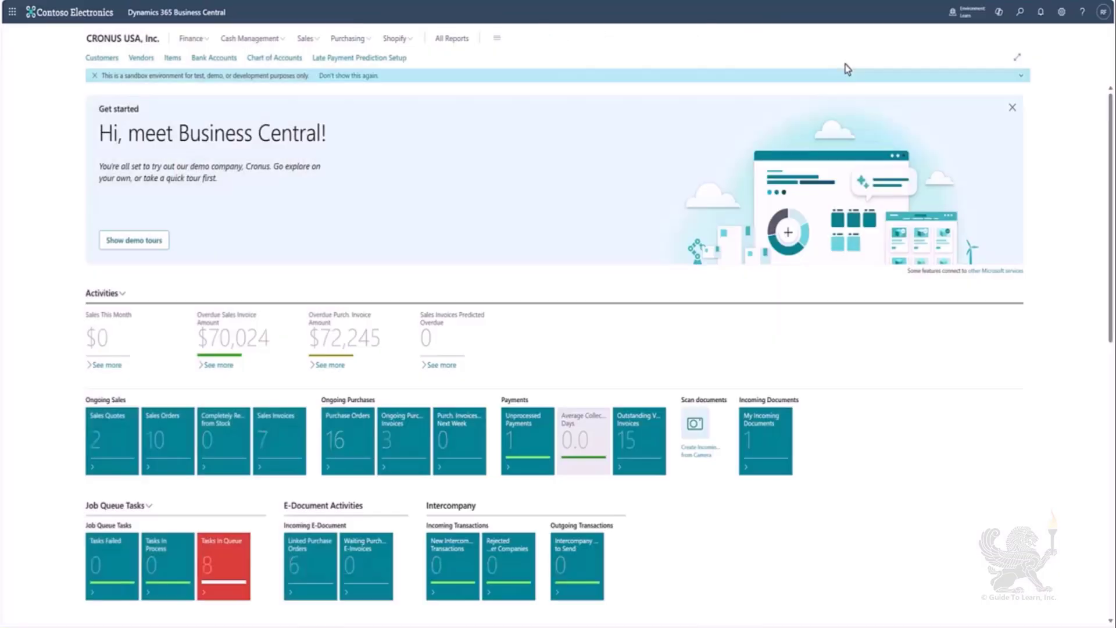
# Step: Search for the Fixed Asset Journals page and open it with the ASSETS journal template
pyautogui.click(1020, 13)
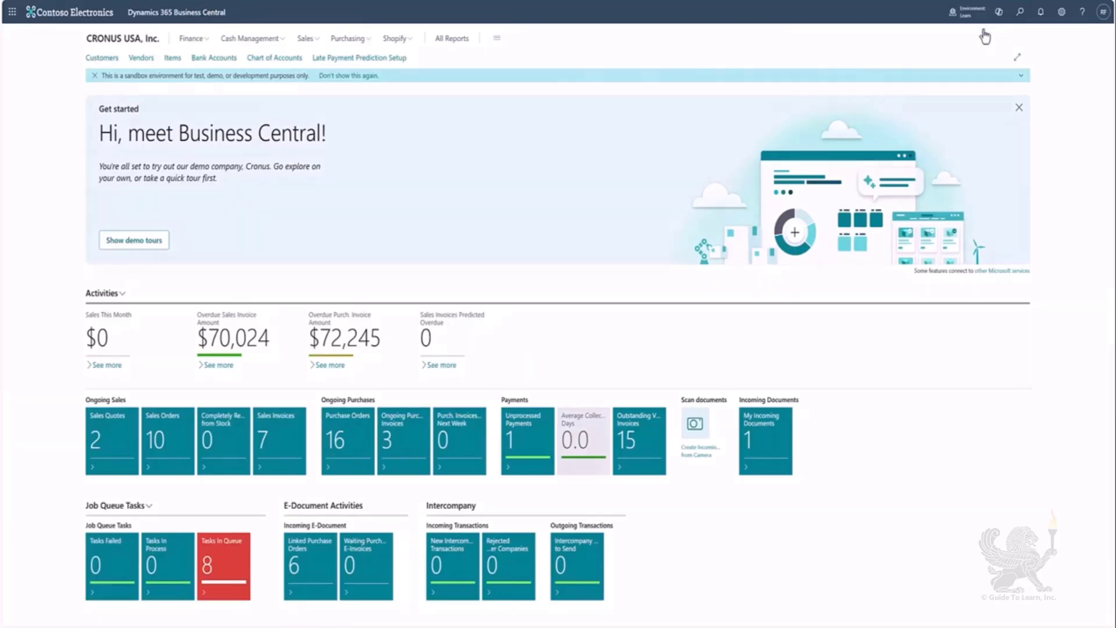
pyautogui.write('fixed ass')
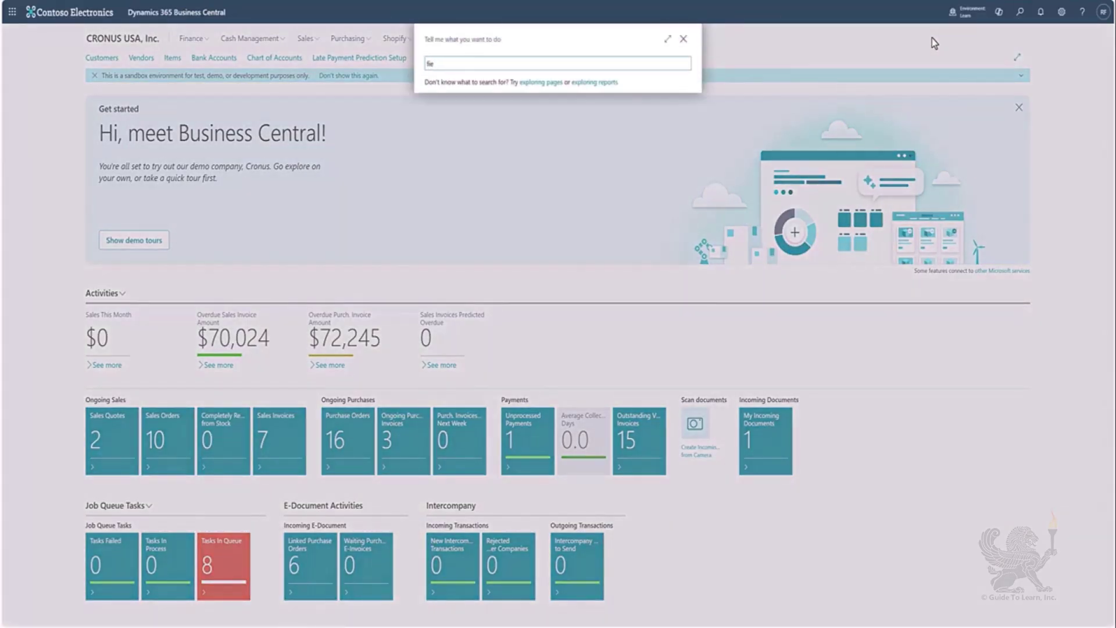
pyautogui.write('et joruna')
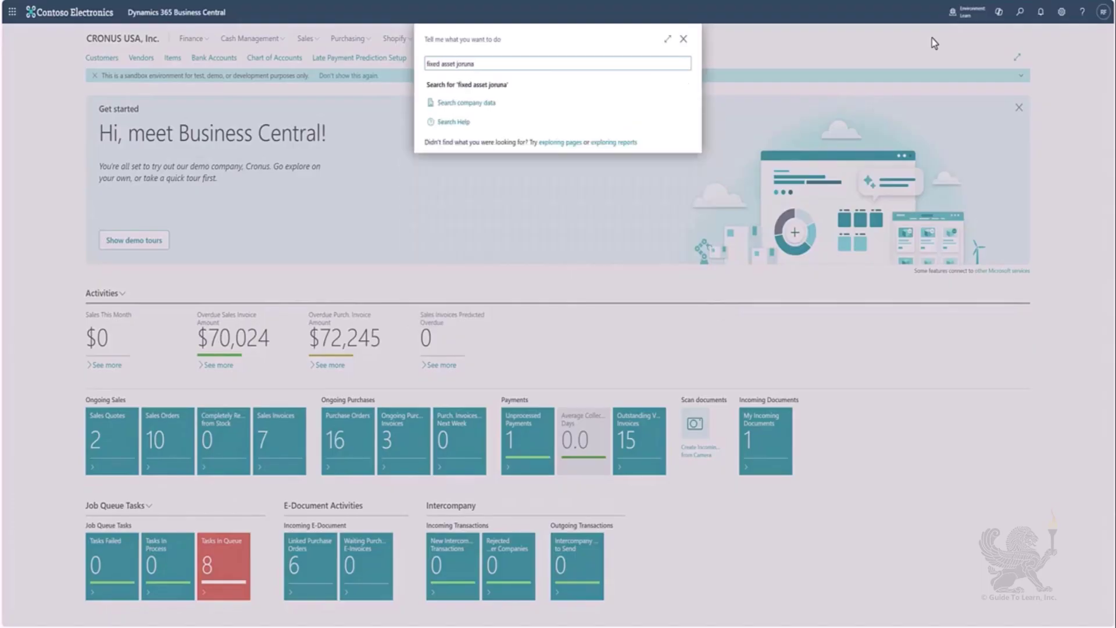
pyautogui.press('BackSpace')
pyautogui.press('BackSpace')
pyautogui.press('BackSpace')
pyautogui.press('BackSpace')
pyautogui.write('ur')
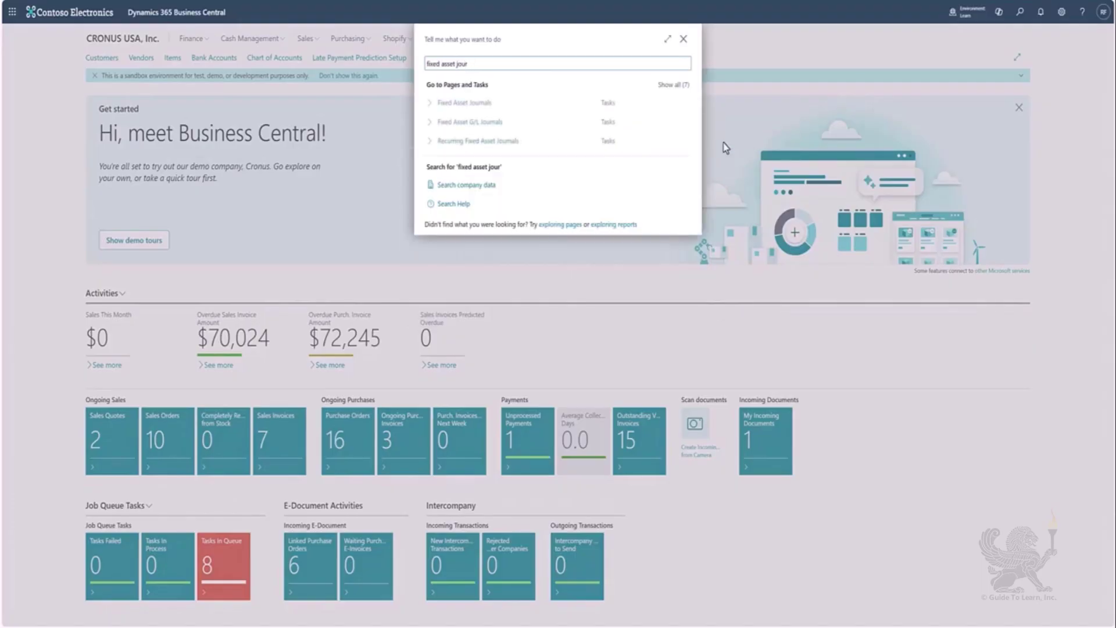
pyautogui.click(525, 109)
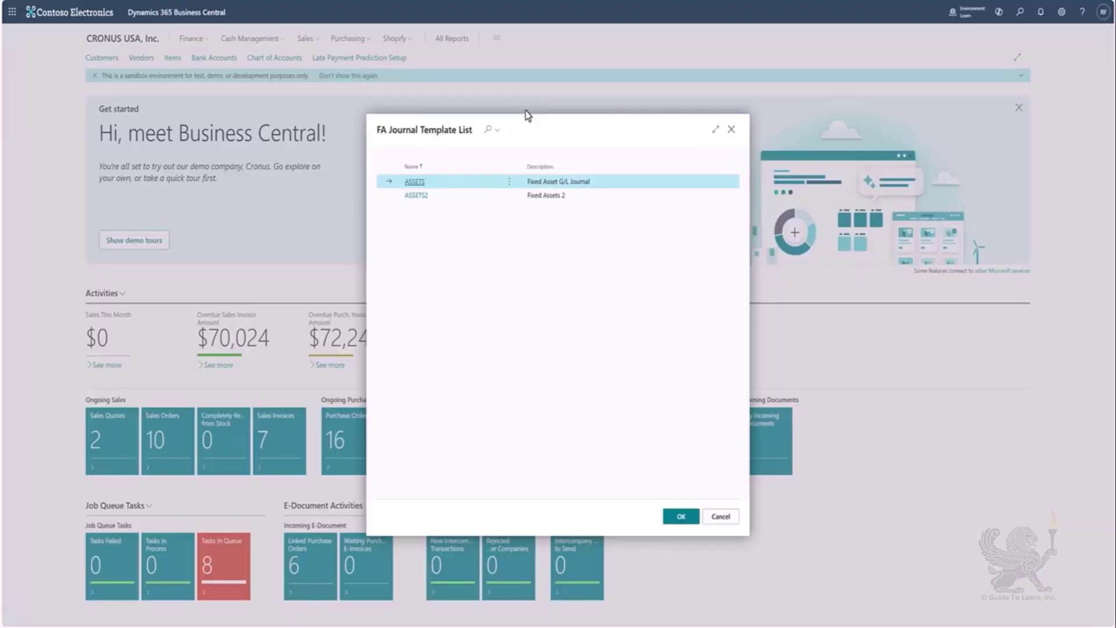
pyautogui.click(681, 516)
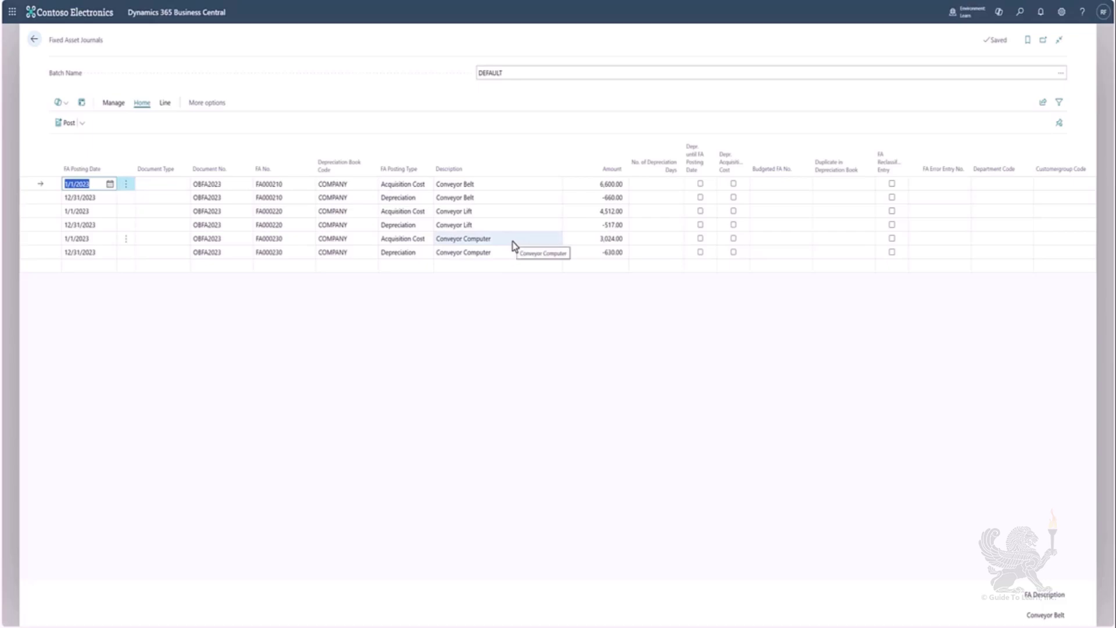
# Step: Post the opening balance lines in the DEFAULT batch of the fixed asset journal and leave the journal
pyautogui.click(65, 124)
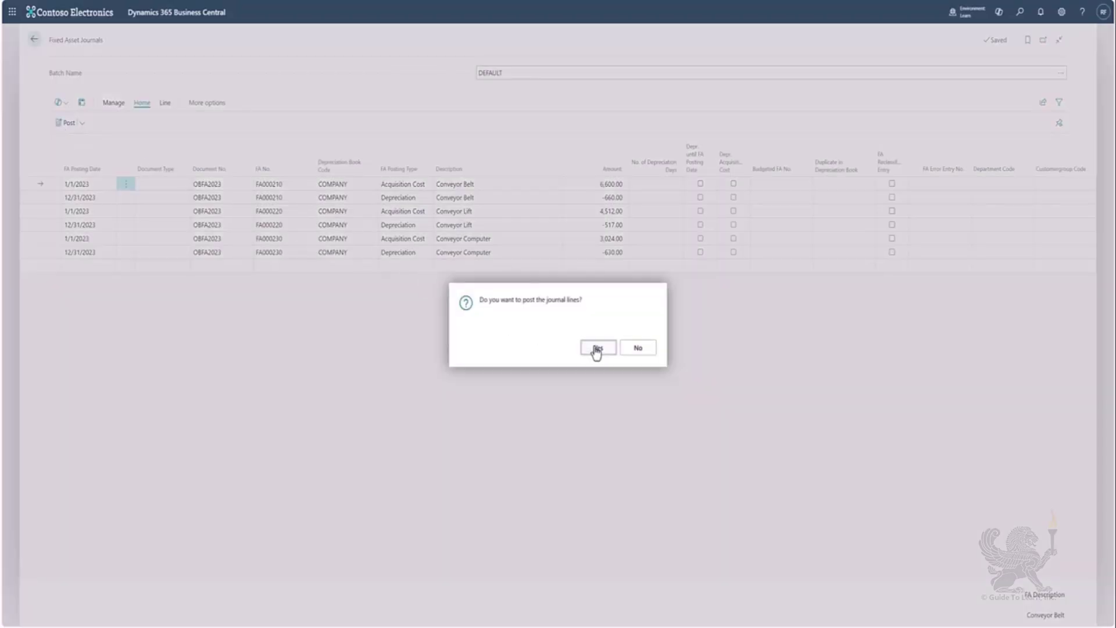
pyautogui.click(595, 348)
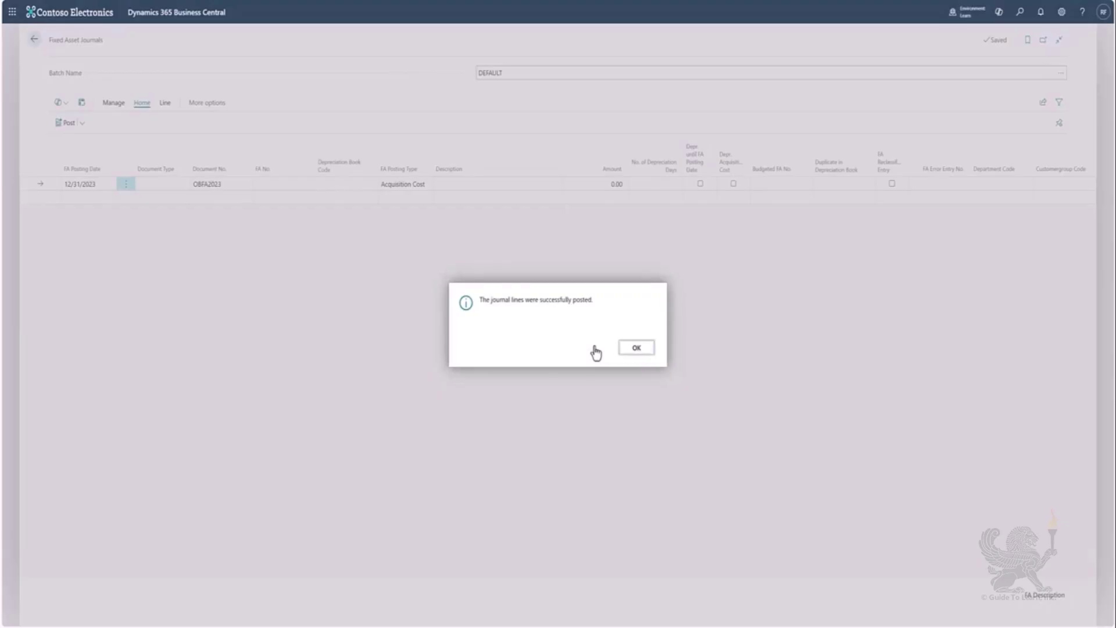
pyautogui.click(636, 348)
pyautogui.click(35, 42)
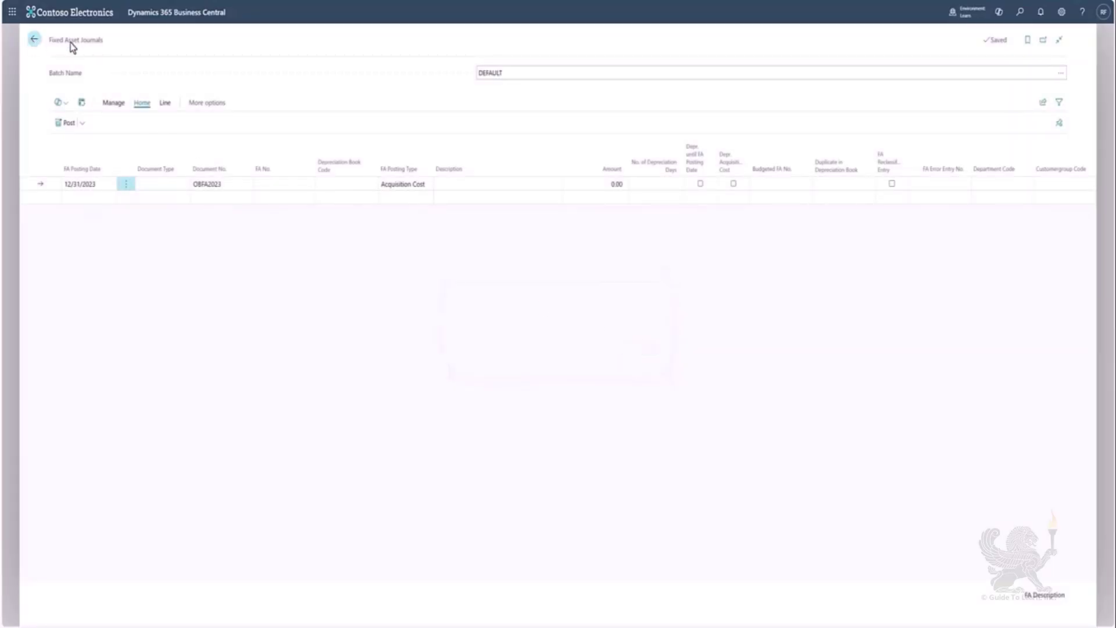
# Step: Turn on G/L integration for acquisition cost and depreciation in the COMPANY depreciation book, and return to the home page
pyautogui.hotkey('alt', 'q')
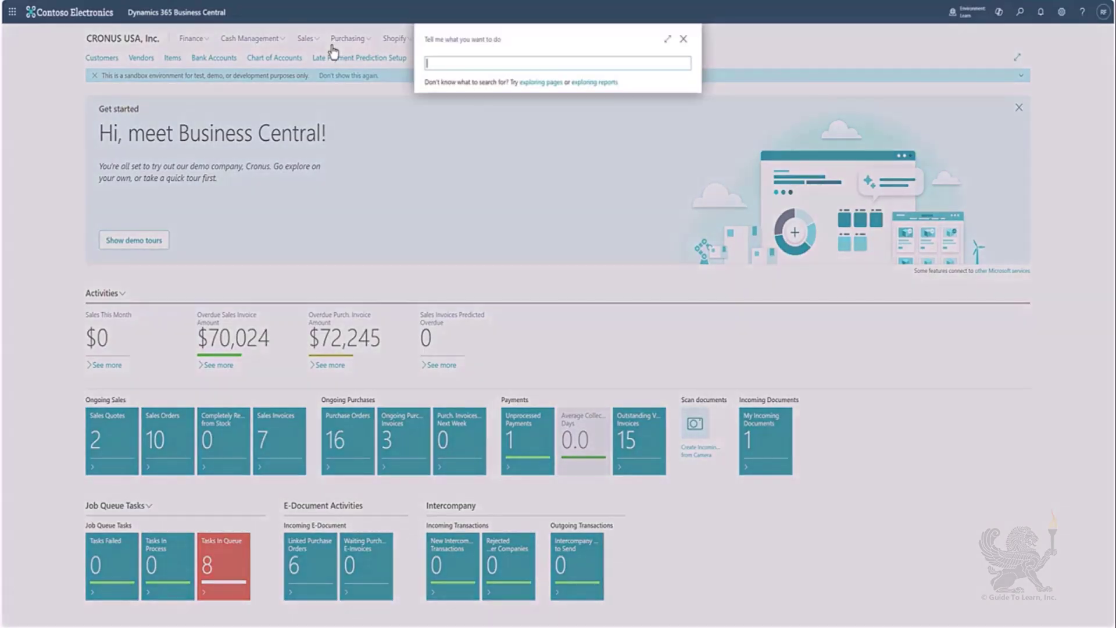
pyautogui.write('deprection')
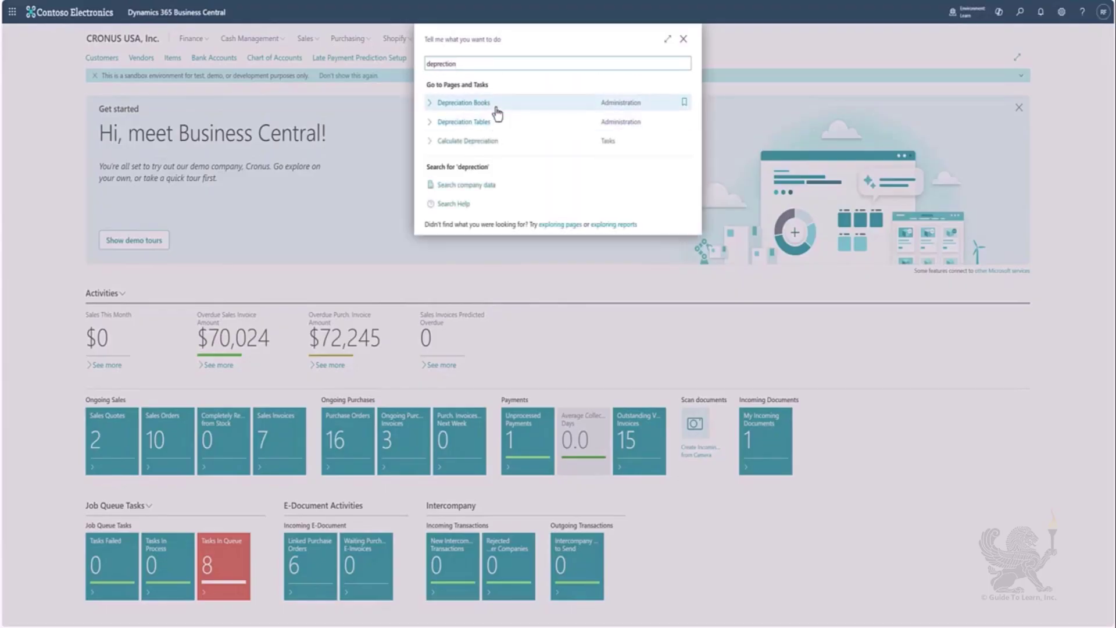
pyautogui.click(465, 103)
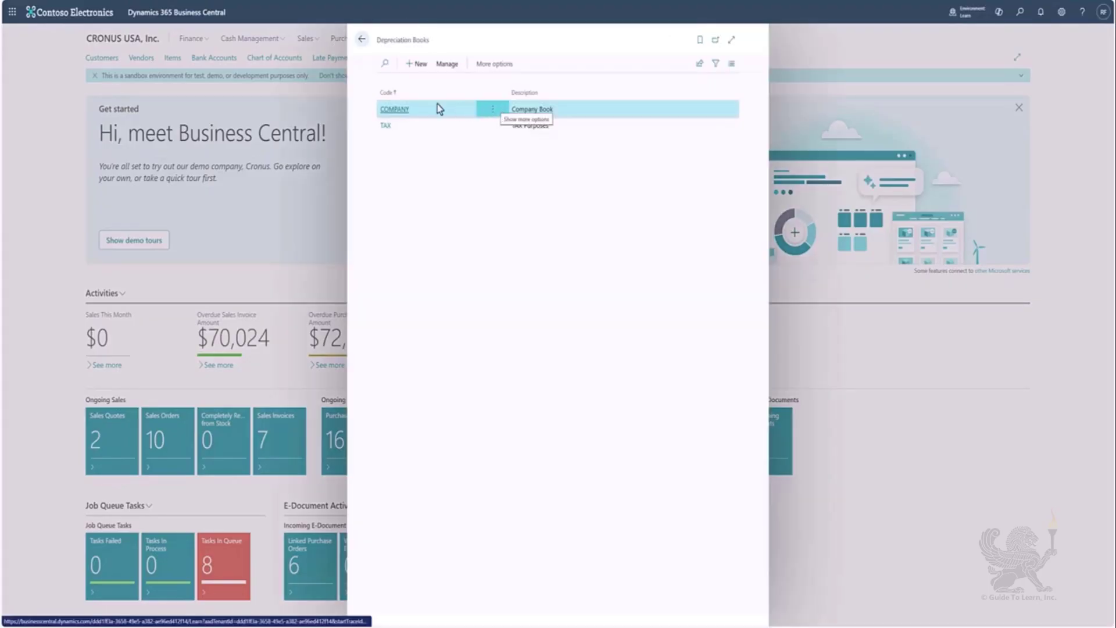
pyautogui.click(400, 116)
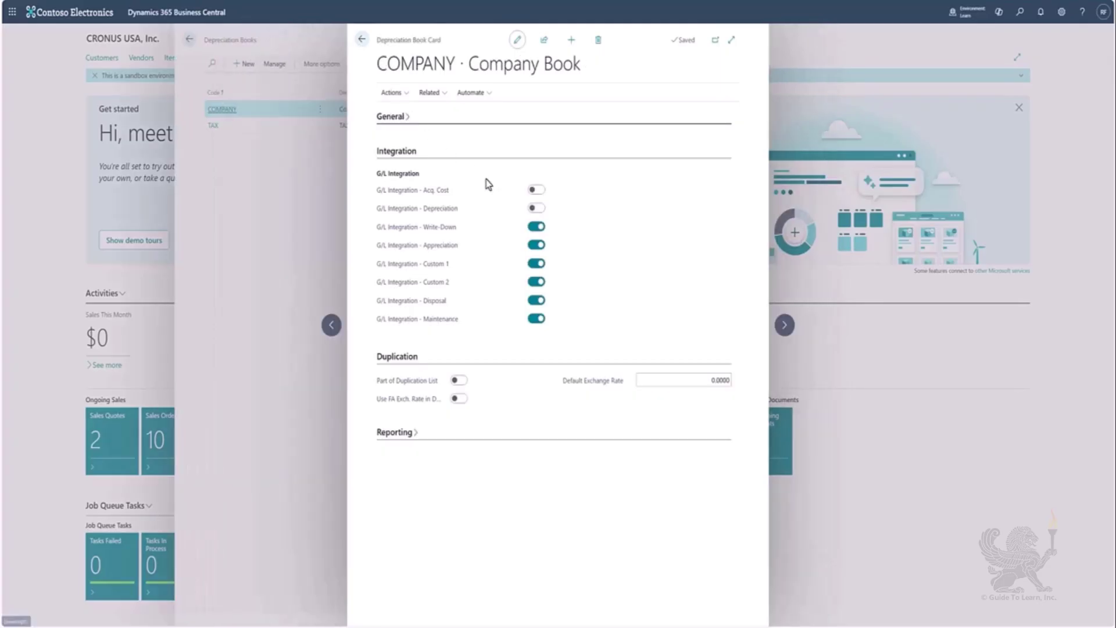
pyautogui.click(536, 191)
pyautogui.click(536, 208)
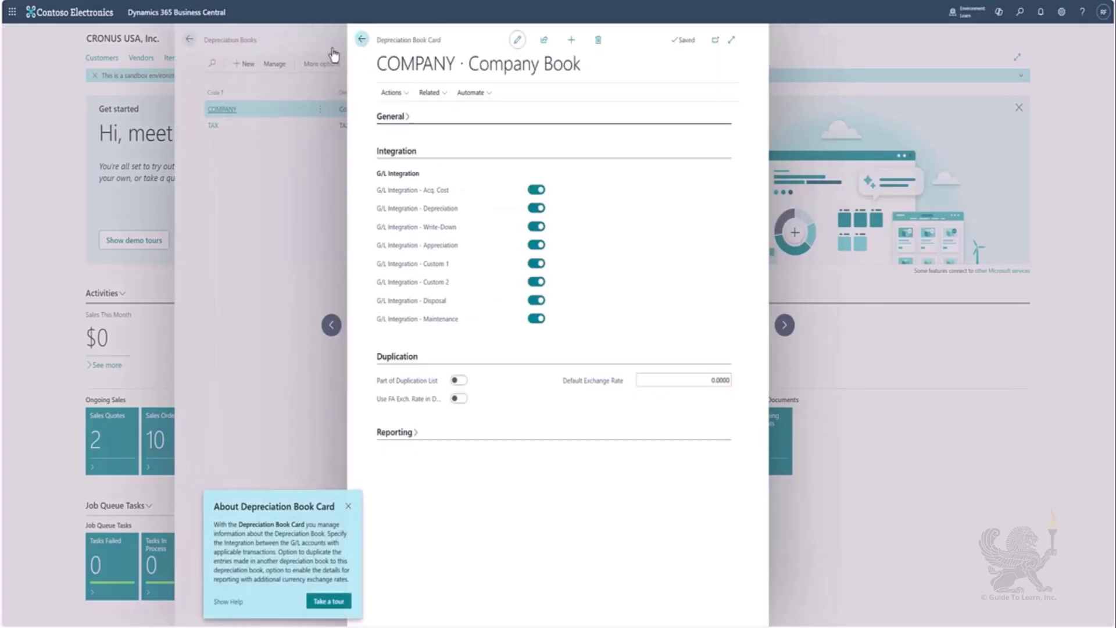
pyautogui.click(361, 40)
pyautogui.click(360, 42)
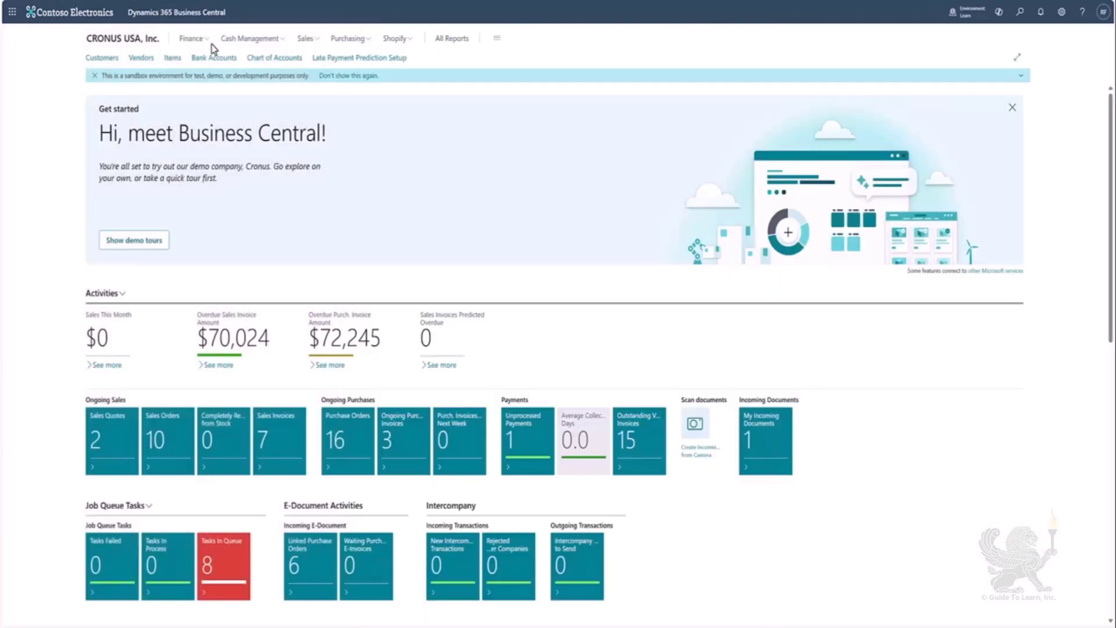
# Step: Check the book values of fixed assets Conveyor Belt, Conveyor Lift and Conveyor Computer, including the ledger entries behind the Conveyor Belt's value
pyautogui.click(205, 43)
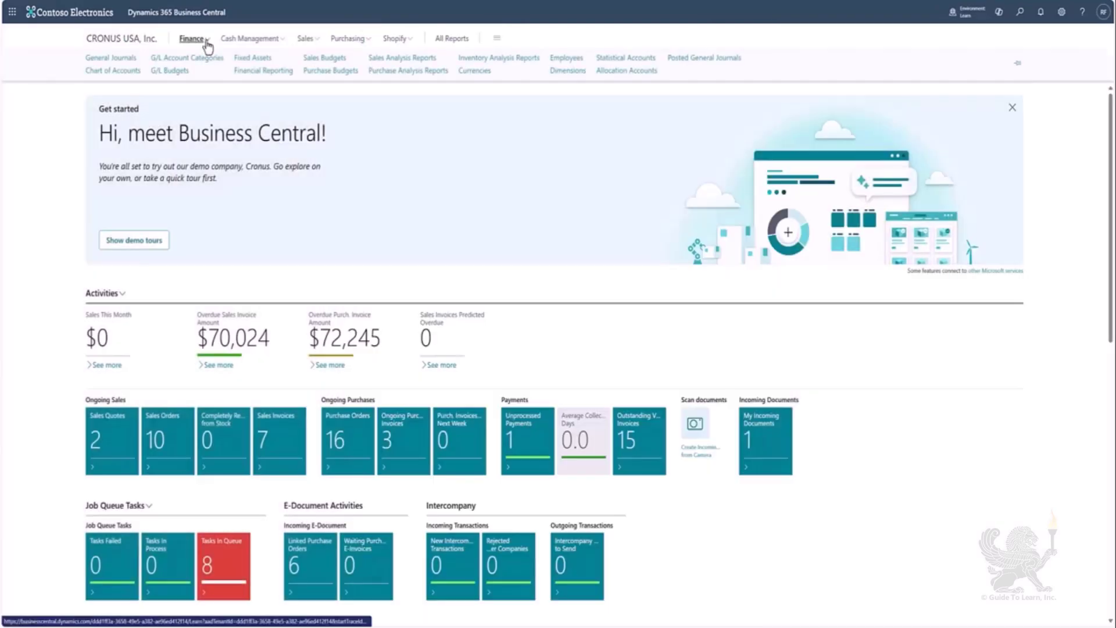
pyautogui.click(249, 60)
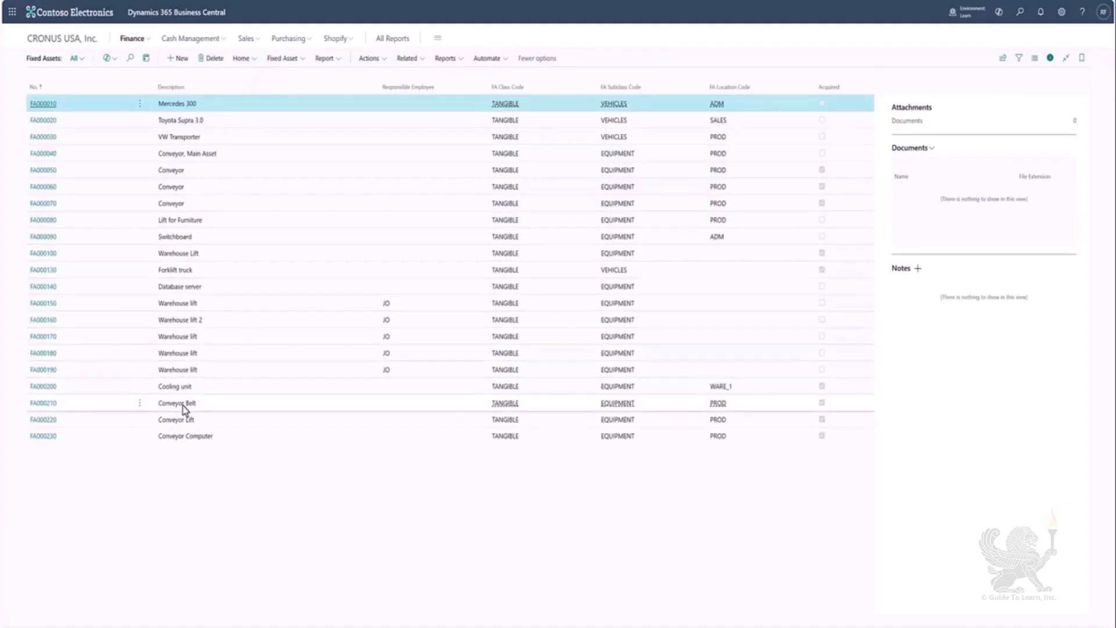
pyautogui.click(182, 404)
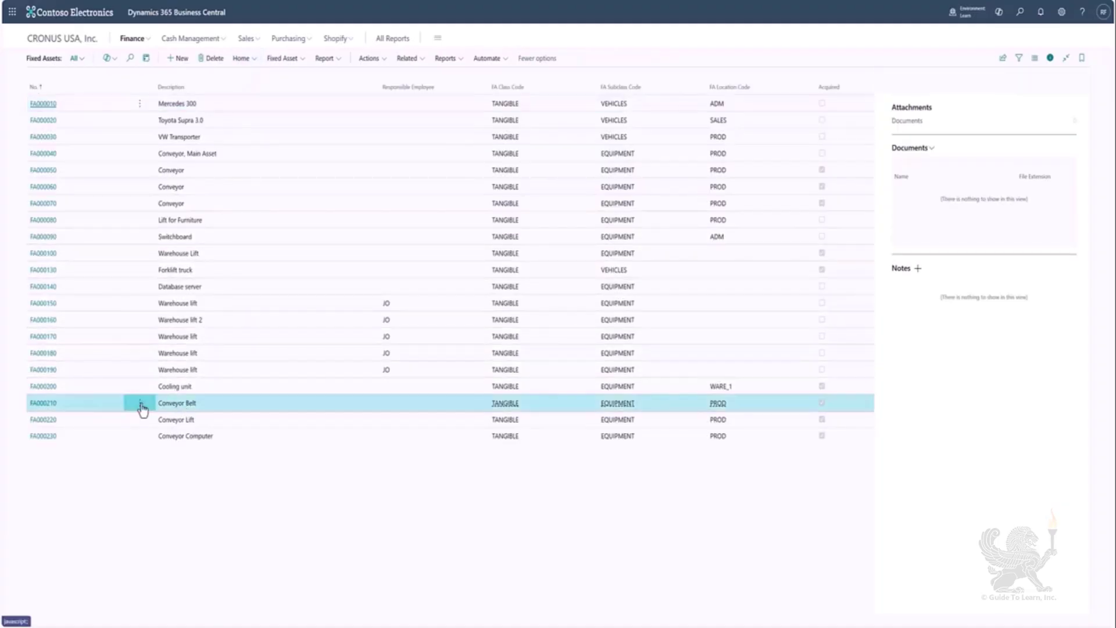
pyautogui.click(44, 403)
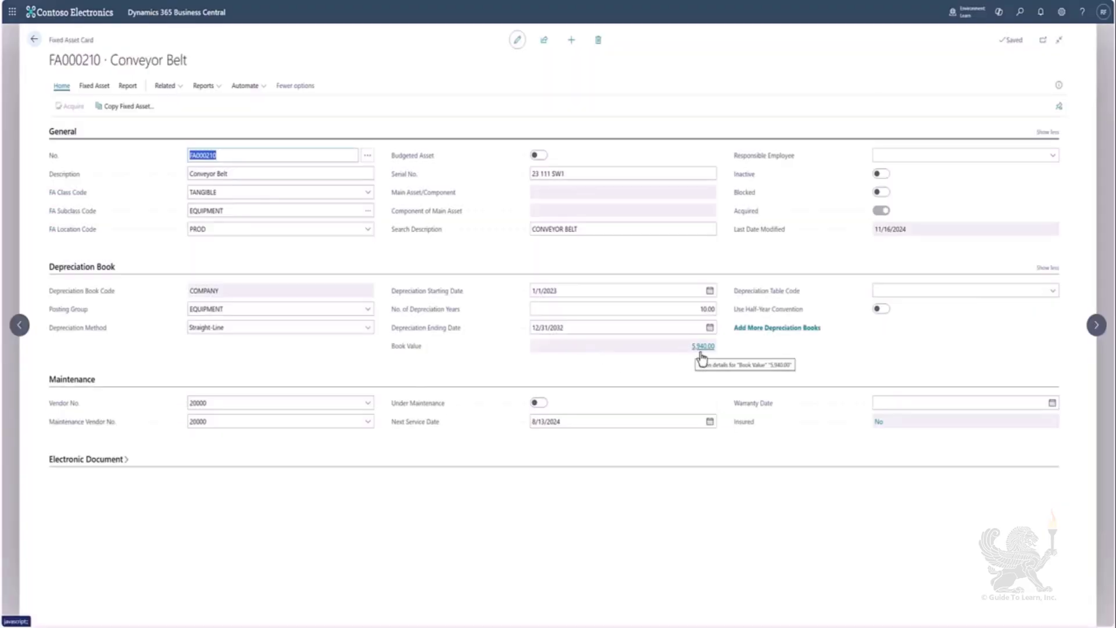
pyautogui.click(701, 353)
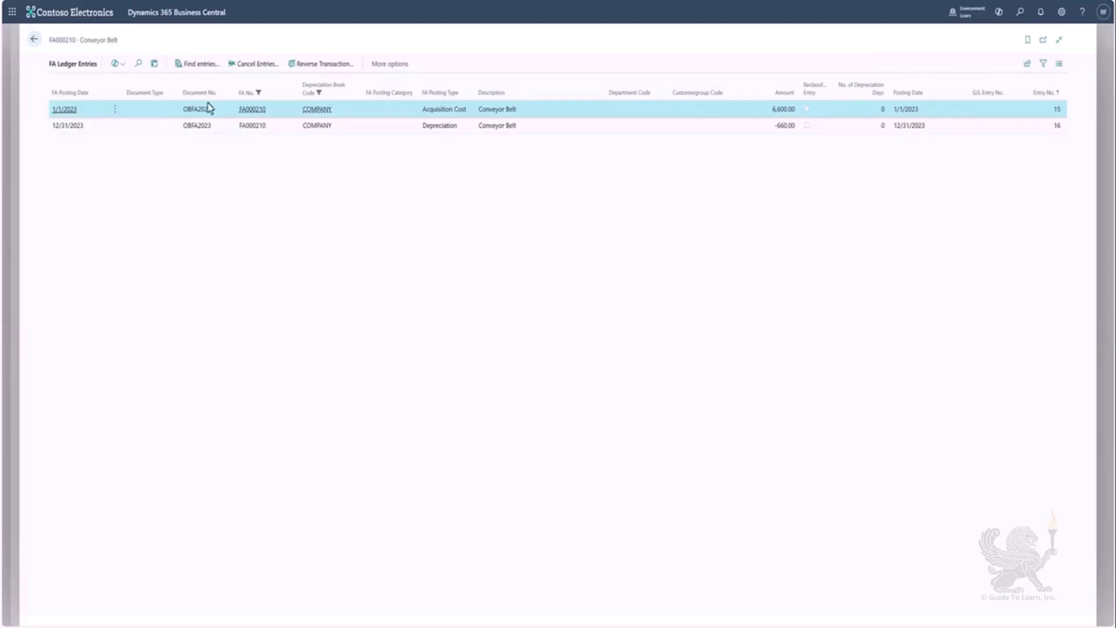
pyautogui.press('Escape')
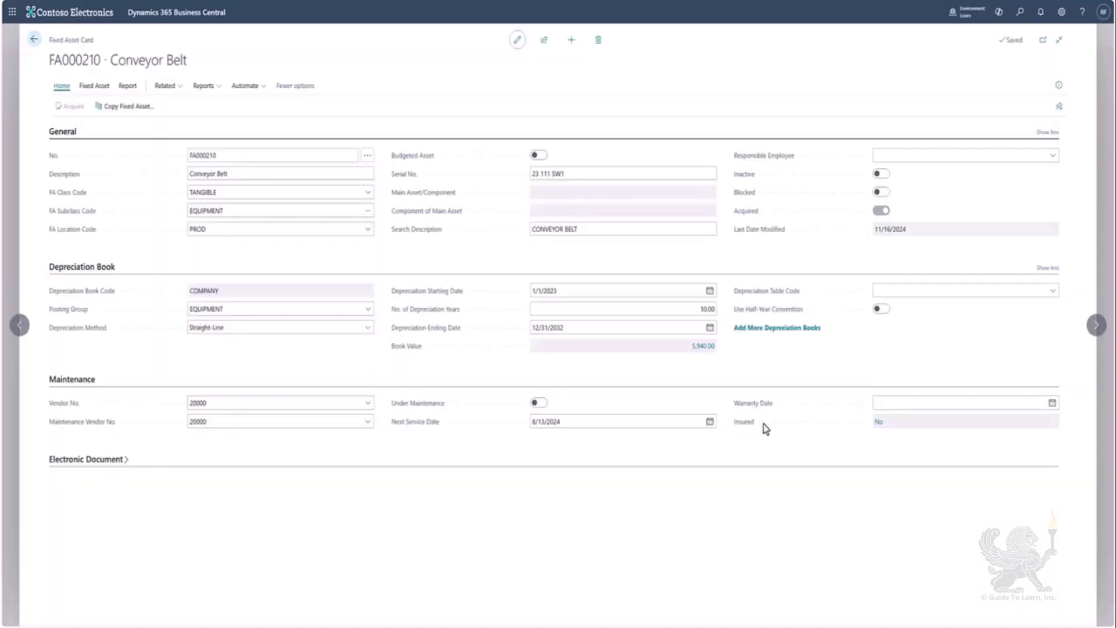
pyautogui.click(1096, 327)
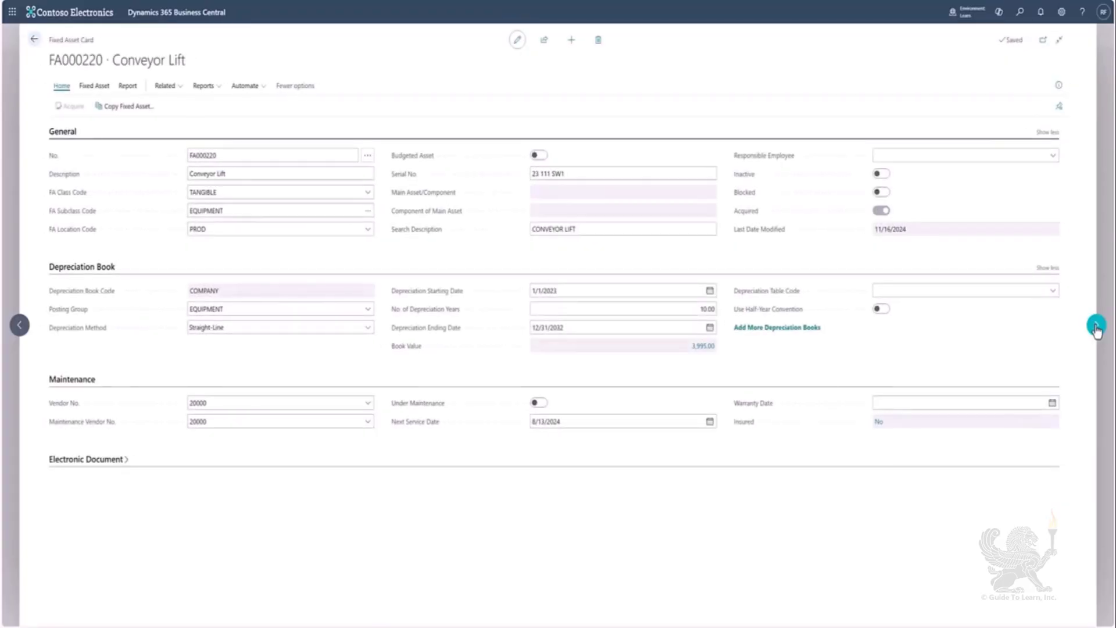
pyautogui.click(1096, 327)
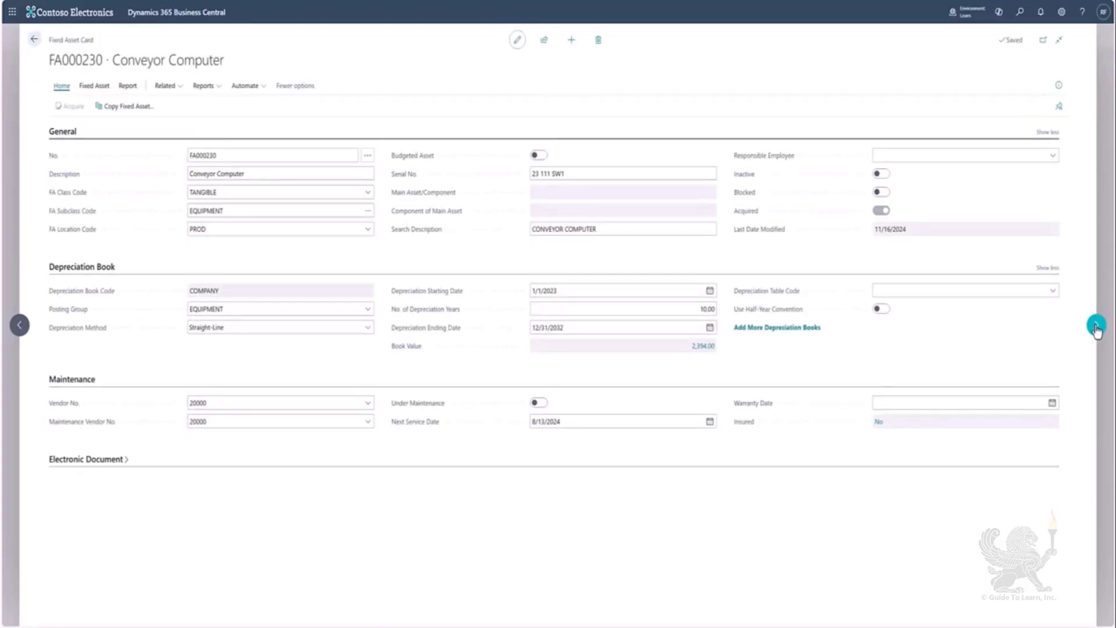